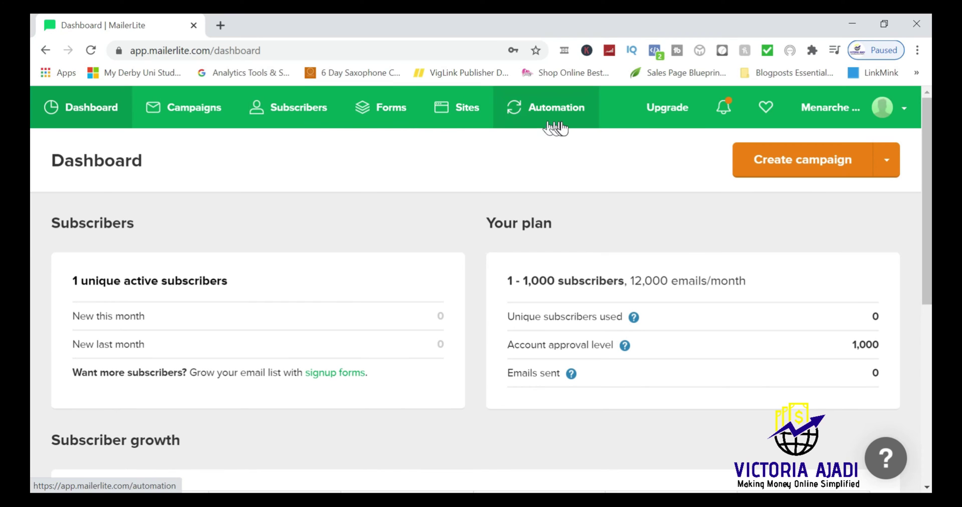
# Review the latest product updates list and the options in the account menu
pyautogui.click(727, 115)
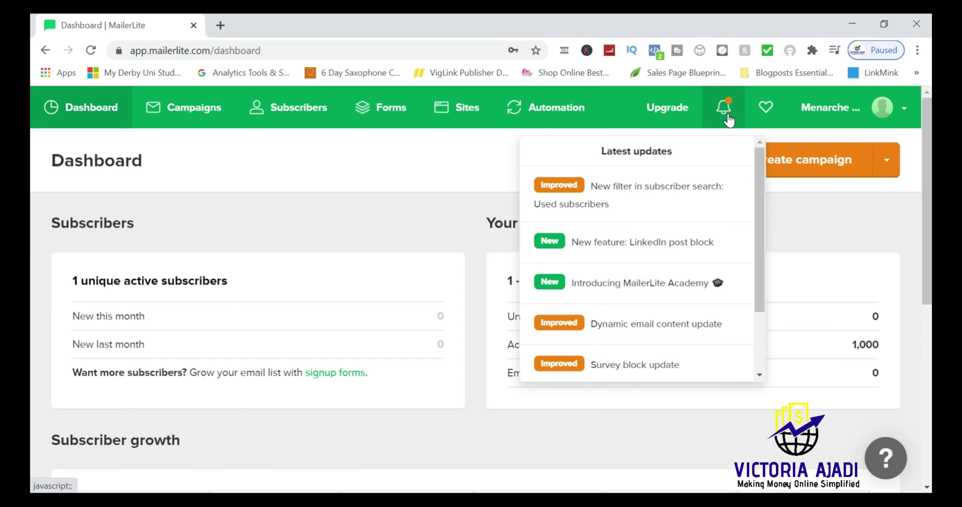
pyautogui.click(728, 116)
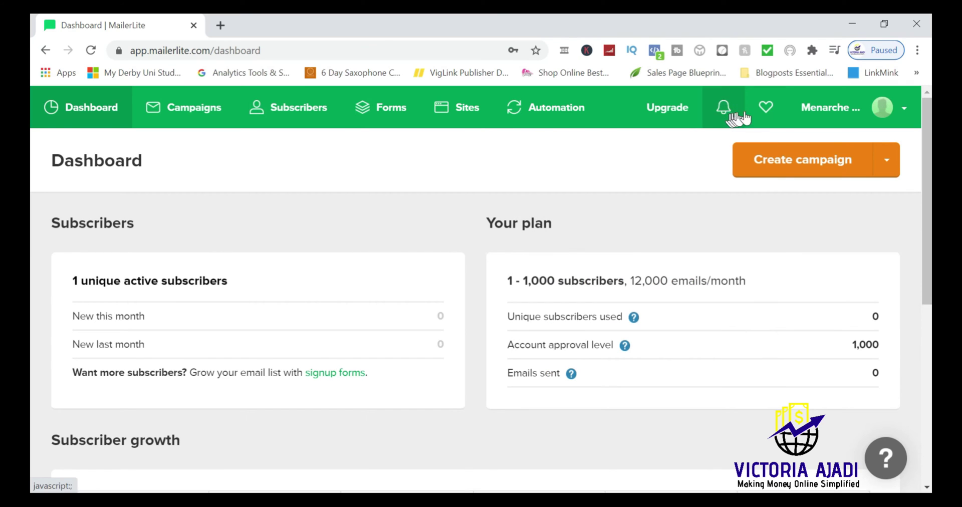
pyautogui.click(900, 120)
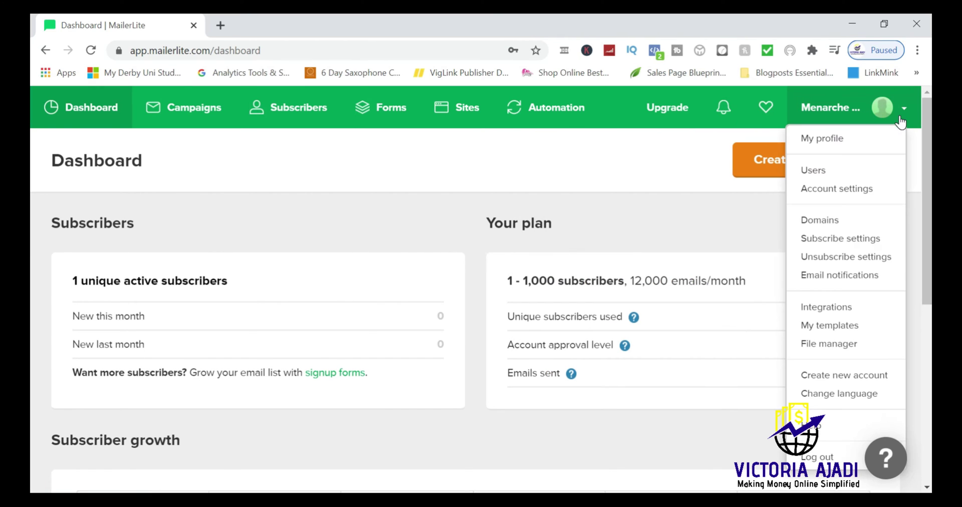
pyautogui.click(901, 120)
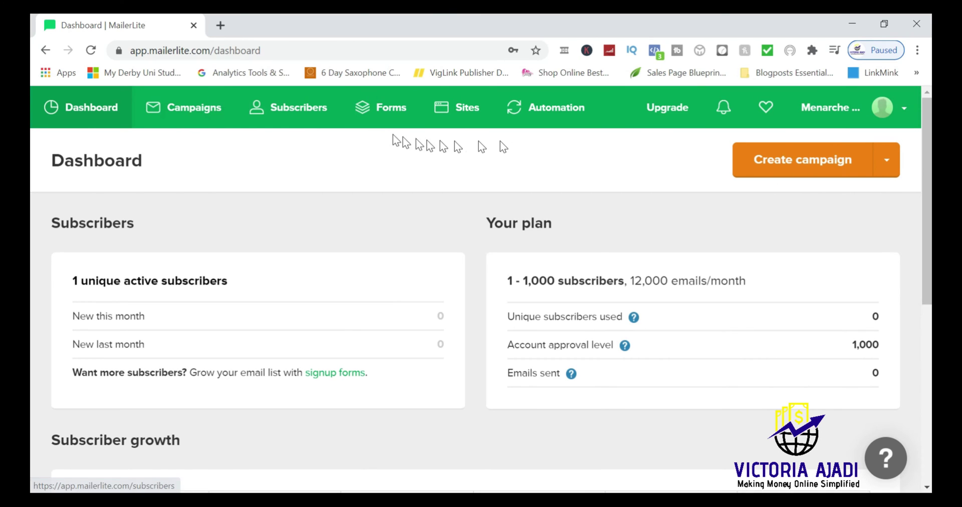
pyautogui.click(461, 122)
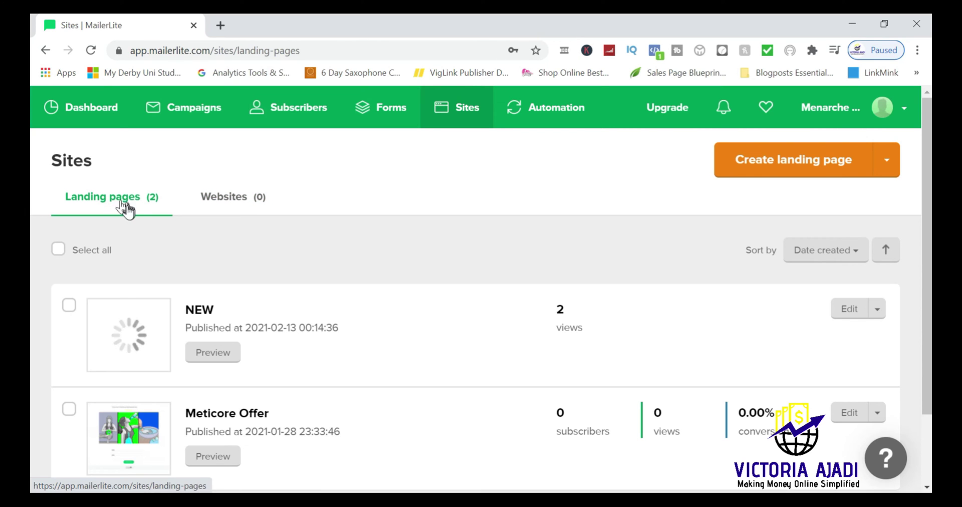
pyautogui.click(774, 168)
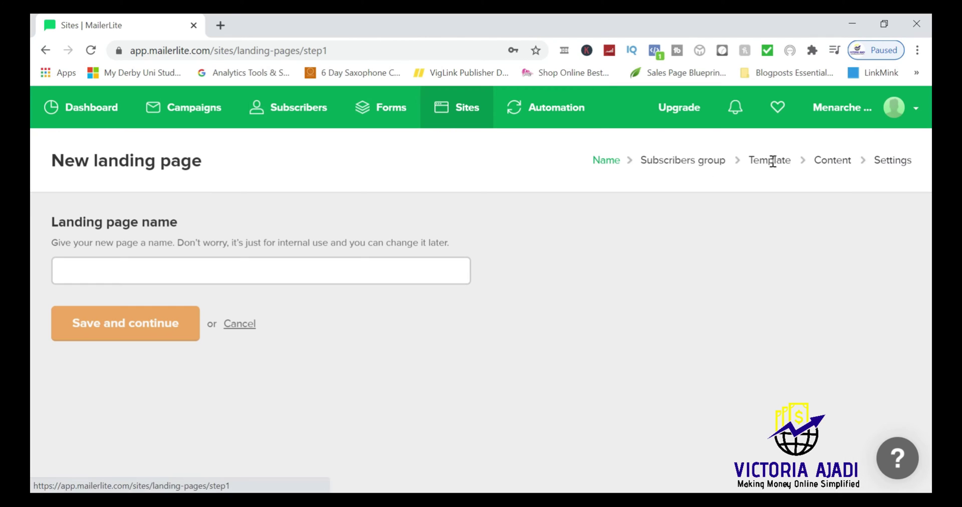
pyautogui.click(179, 271)
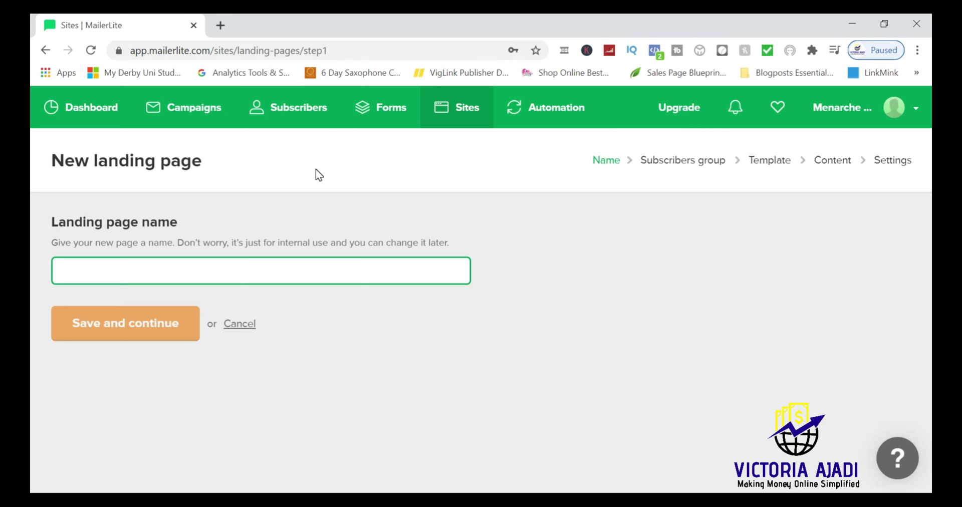
# Create a new subscriber group named "example"
pyautogui.click(303, 113)
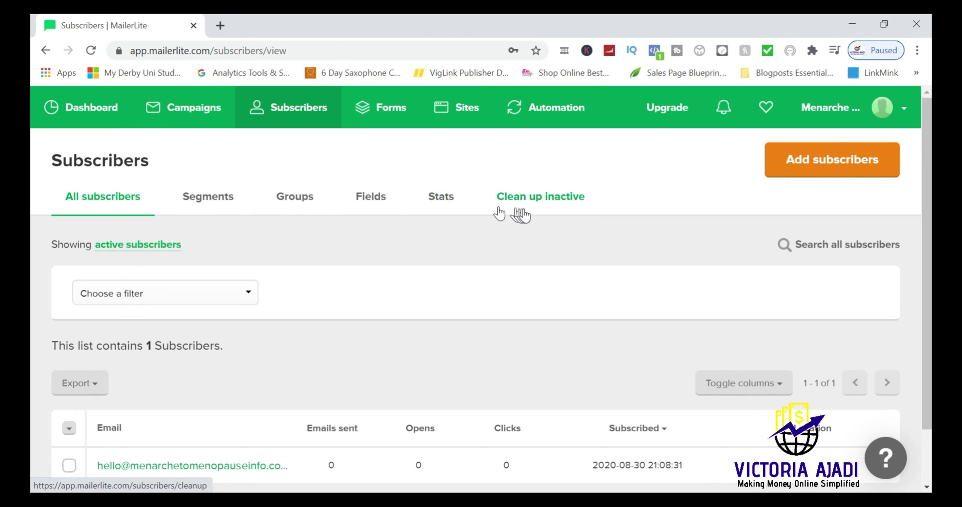
pyautogui.click(295, 198)
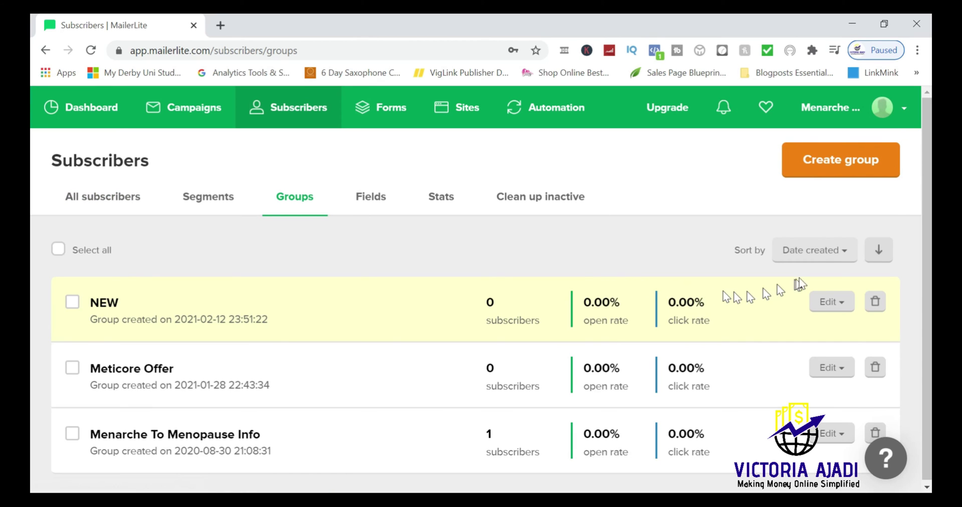
pyautogui.click(820, 160)
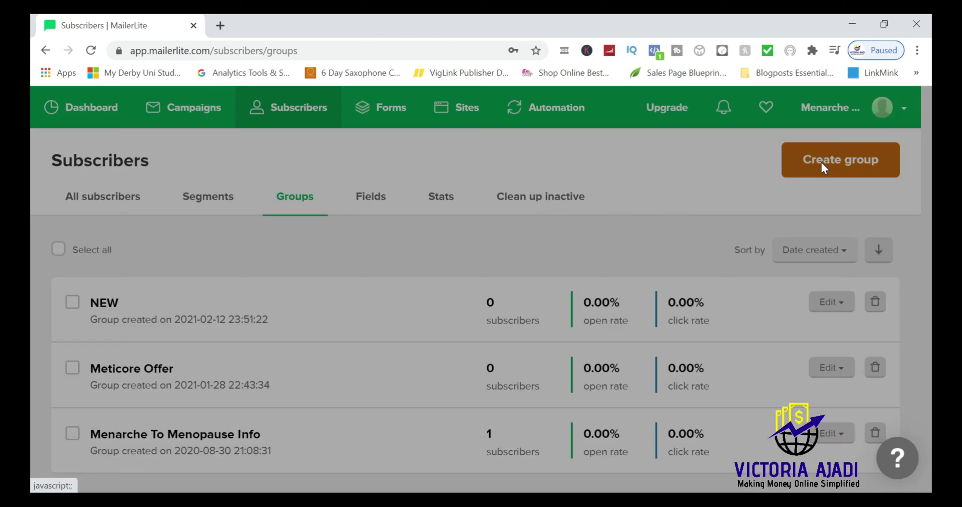
pyautogui.click(429, 194)
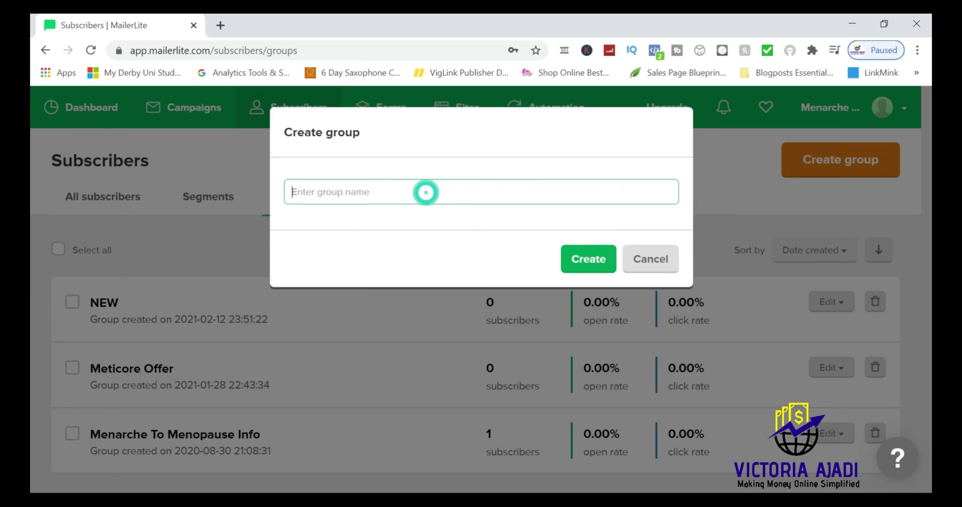
pyautogui.press('capslock')
pyautogui.write('ex')
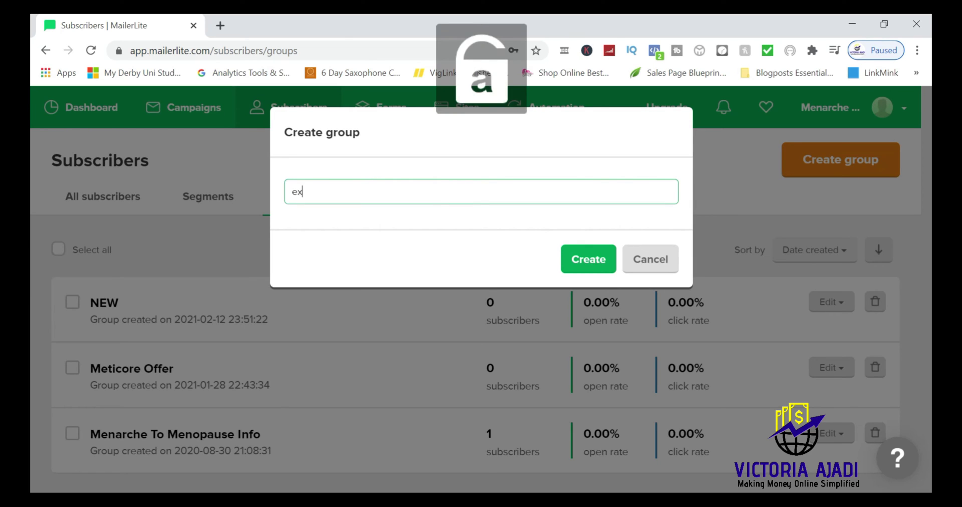
pyautogui.write('ample')
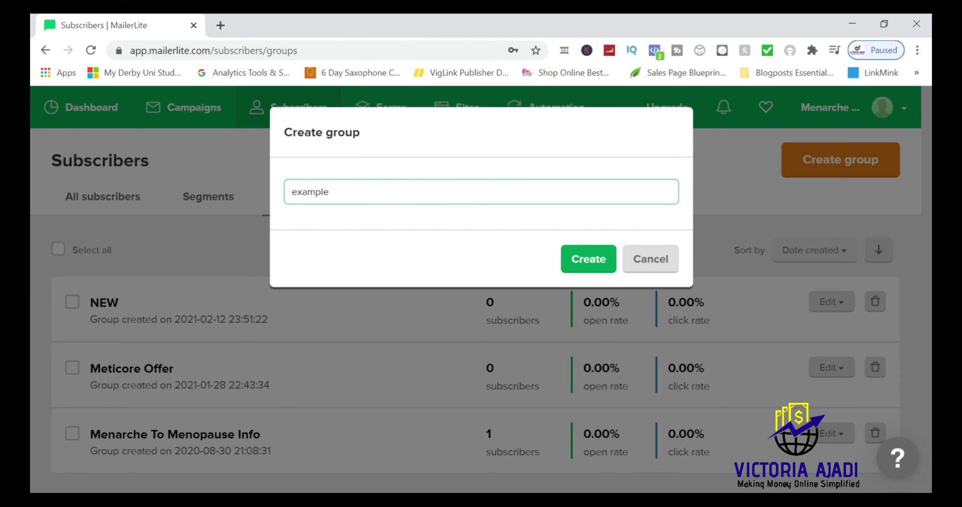
pyautogui.click(597, 266)
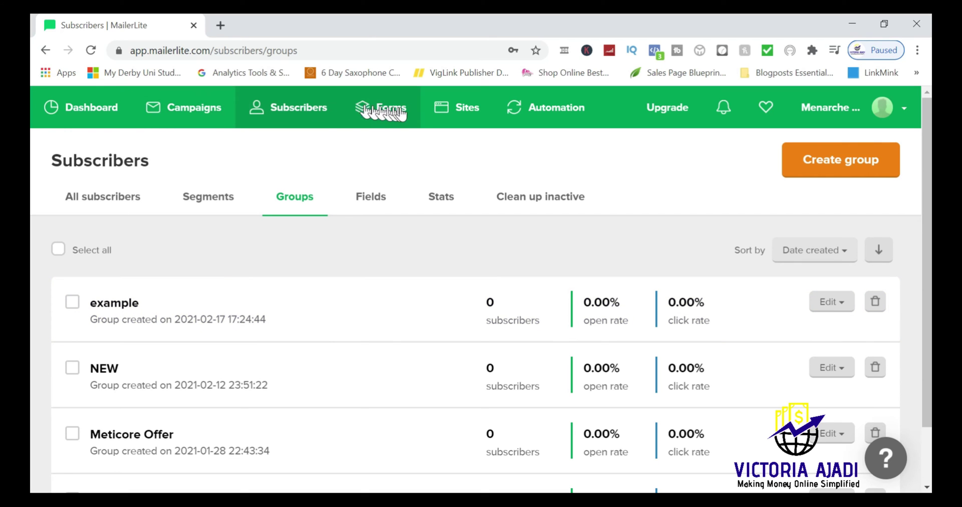
# Create a new landing page named "EXAMPLE" and assign it to the "example" subscriber group
pyautogui.click(456, 110)
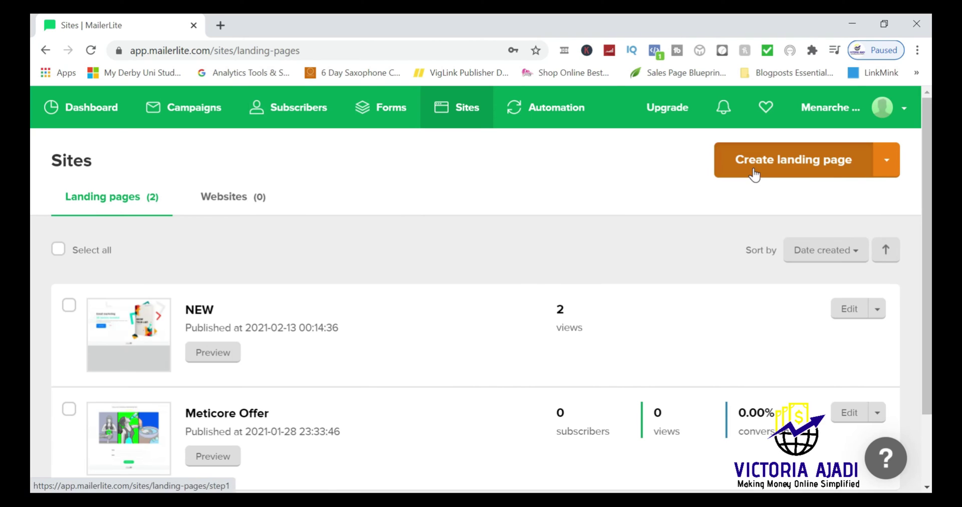
pyautogui.click(753, 173)
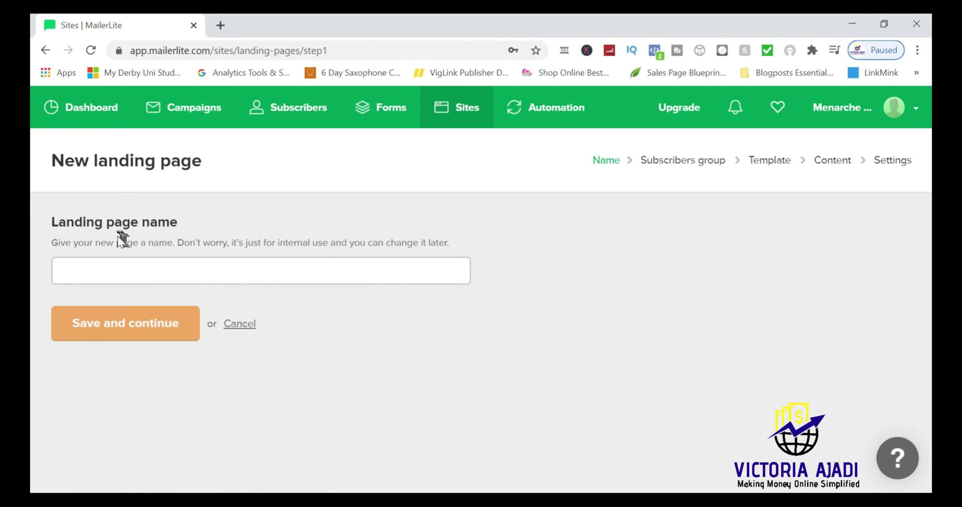
pyautogui.click(135, 271)
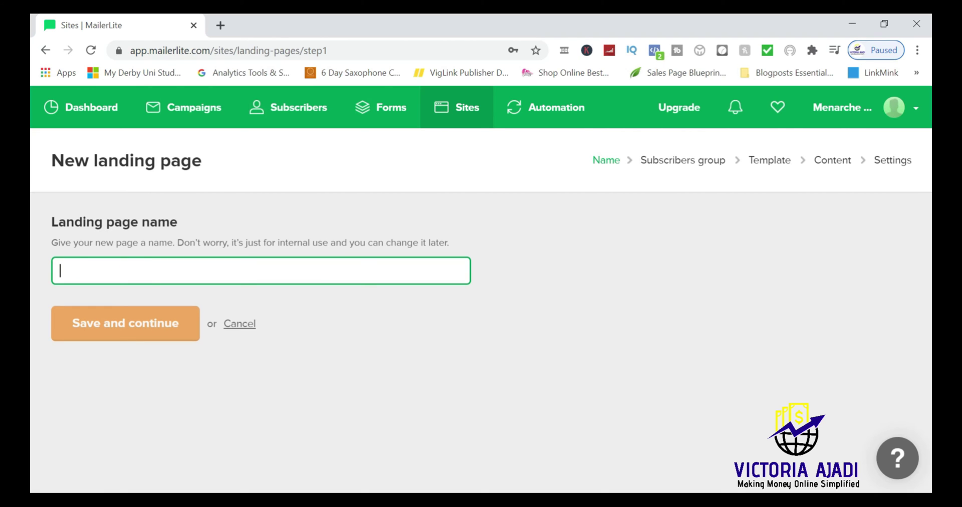
pyautogui.press('capslock')
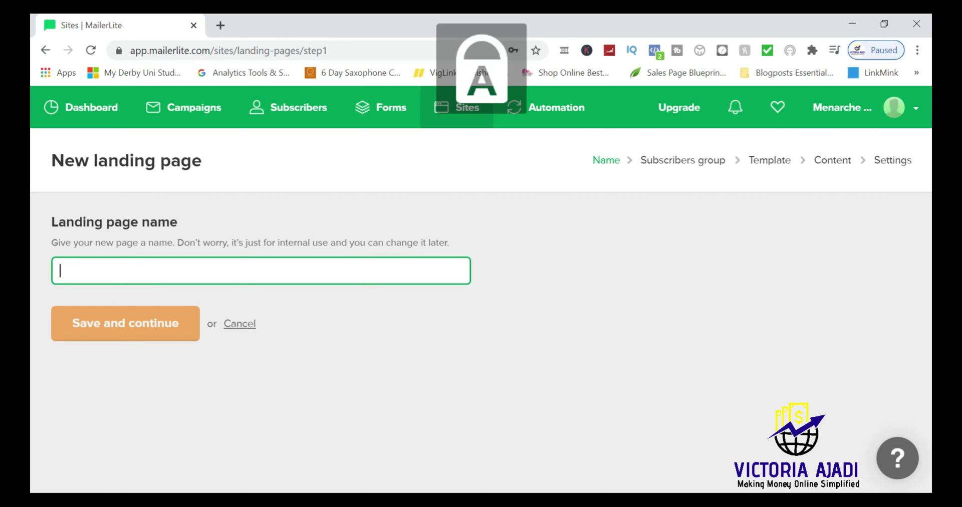
pyautogui.write('EXAMPLE')
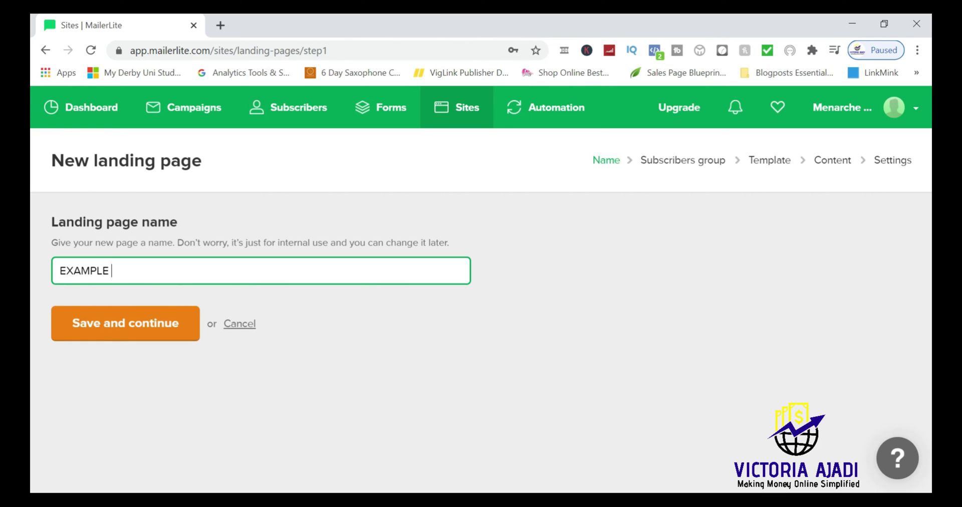
pyautogui.click(98, 331)
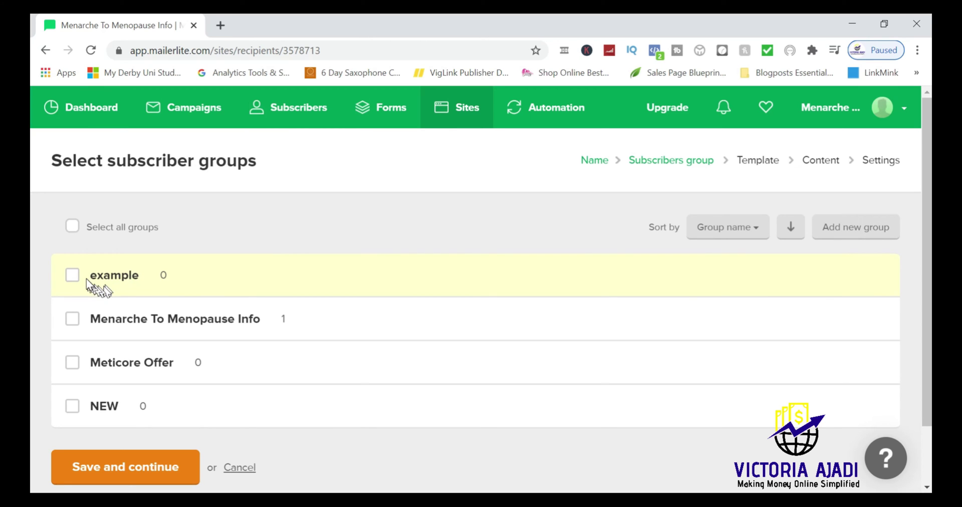
pyautogui.click(74, 275)
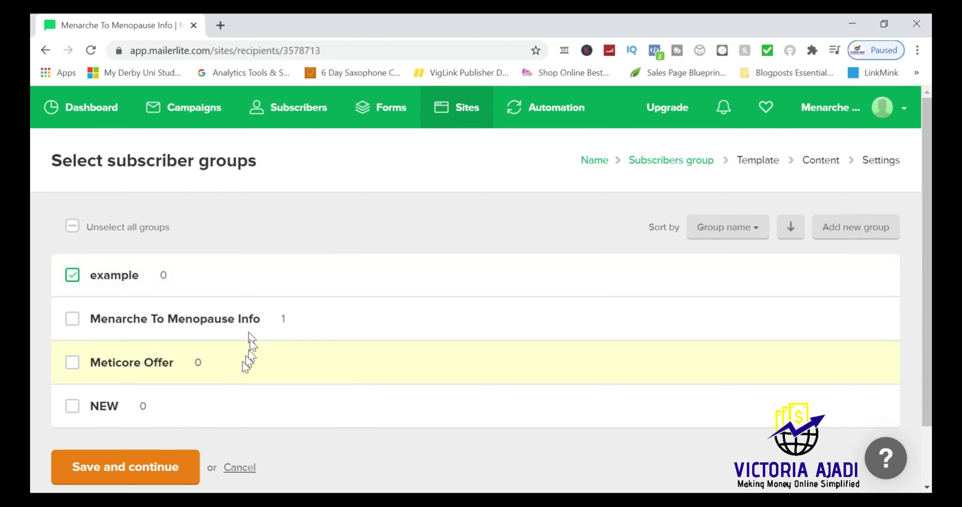
pyautogui.click(135, 480)
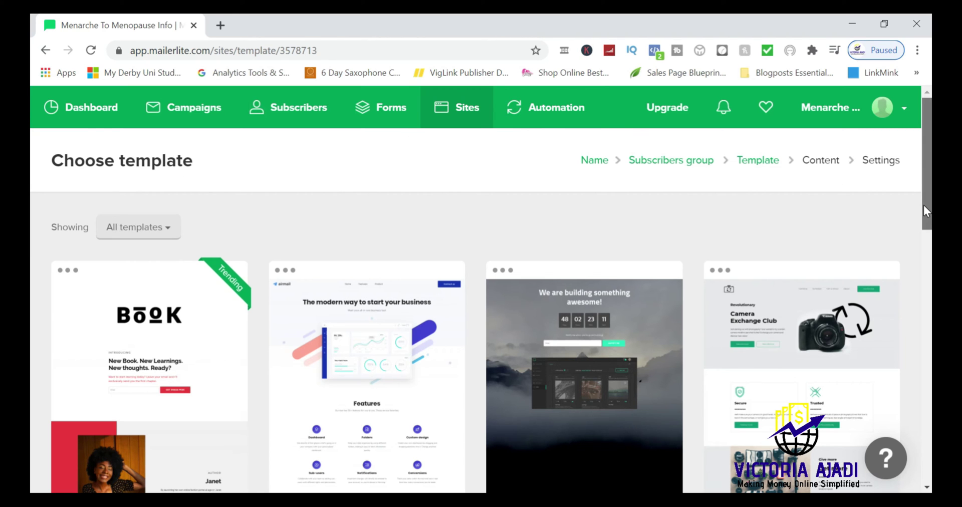
# Browse the landing page templates and filter them to the Authors category
pyautogui.moveTo(924, 205); pyautogui.dragTo(924, 349)
pyautogui.scroll(-7, 32, 356)
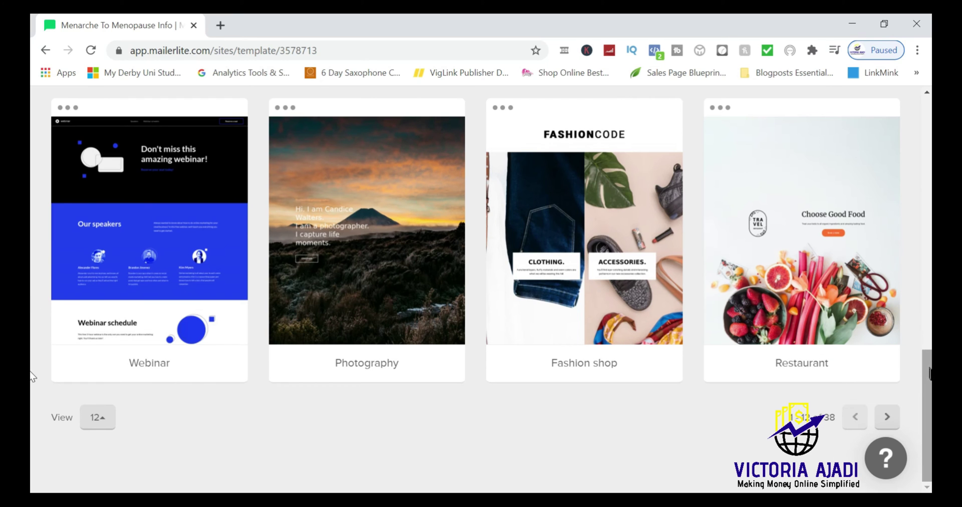
pyautogui.scroll(10, 32, 195)
pyautogui.scroll(5, 33, 194)
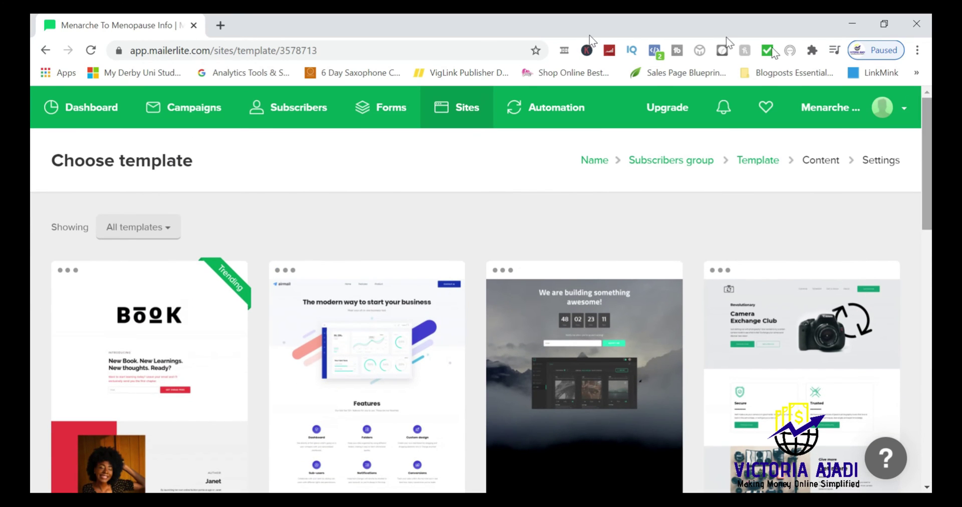
pyautogui.click(163, 230)
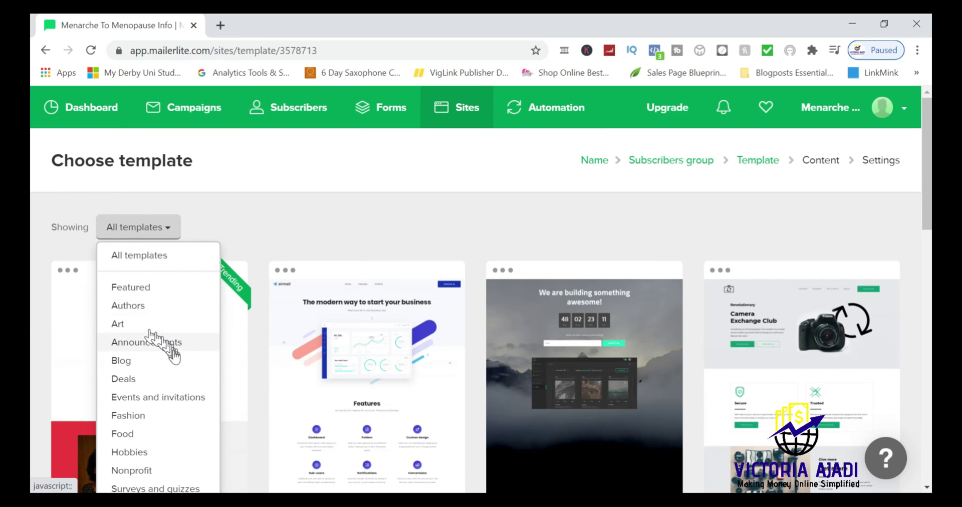
pyautogui.moveTo(323, 395)
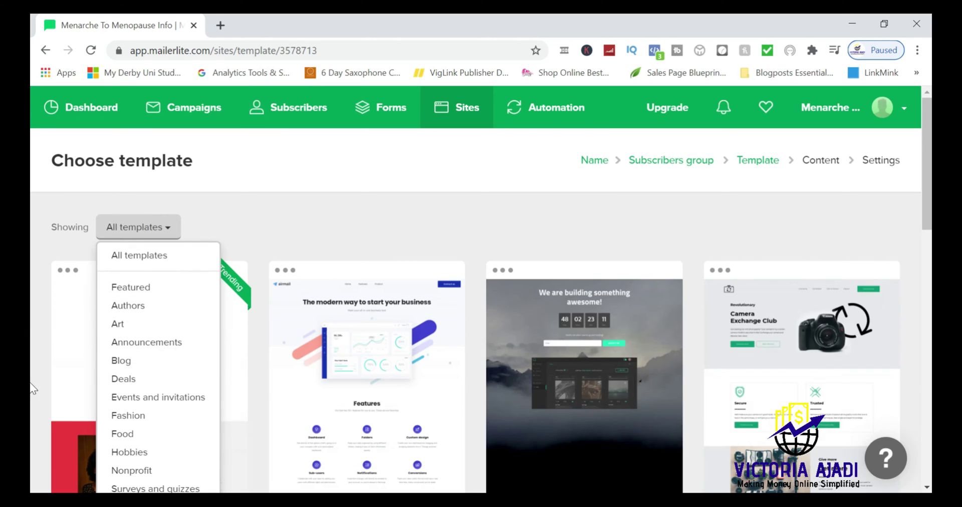
pyautogui.scroll(-3, 927, 488)
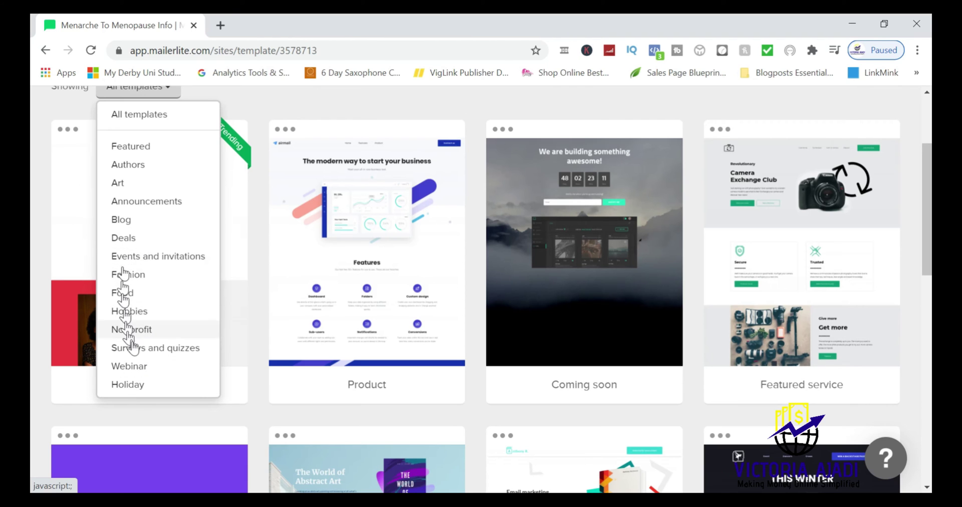
pyautogui.click(131, 166)
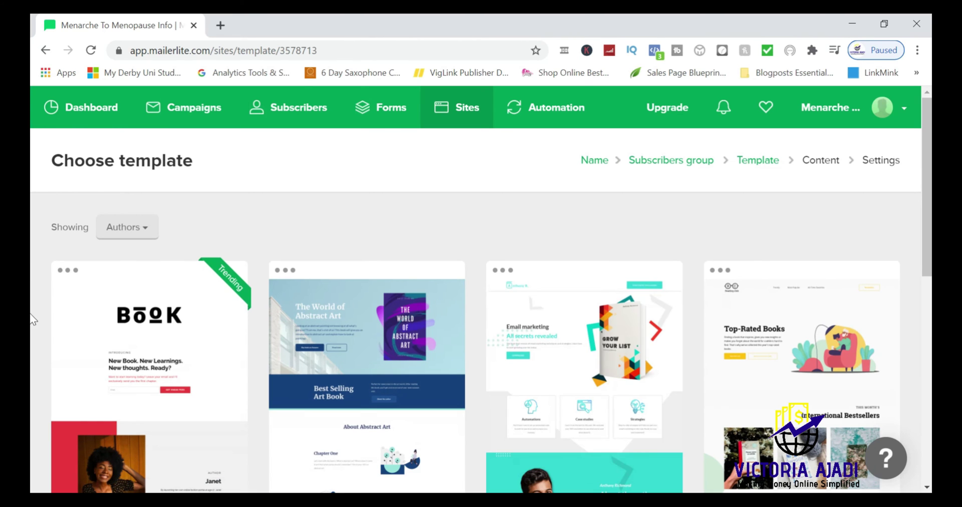
# Look through the Authors templates and preview the Book spotlight template's page
pyautogui.moveTo(928, 224); pyautogui.dragTo(929, 346)
pyautogui.scroll(-2, 30, 358)
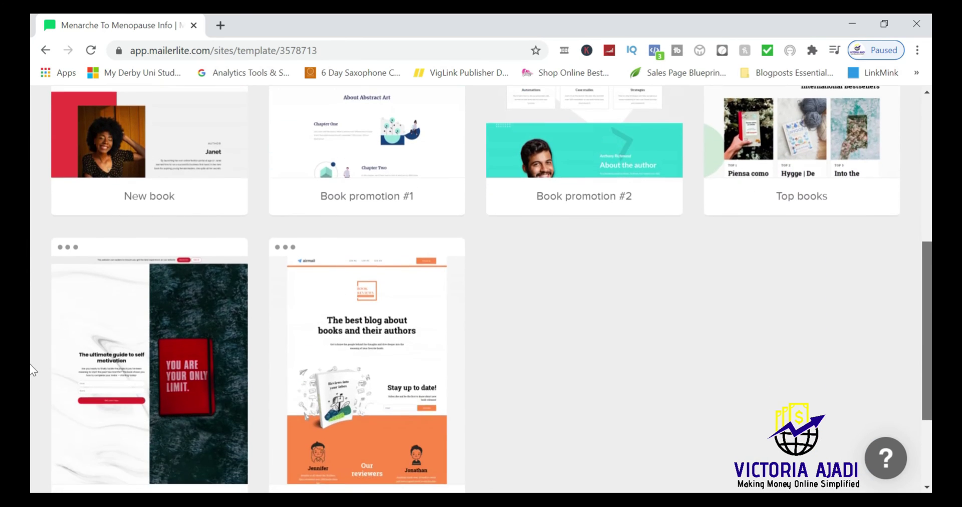
pyautogui.scroll(2, 31, 371)
pyautogui.scroll(-3, 32, 389)
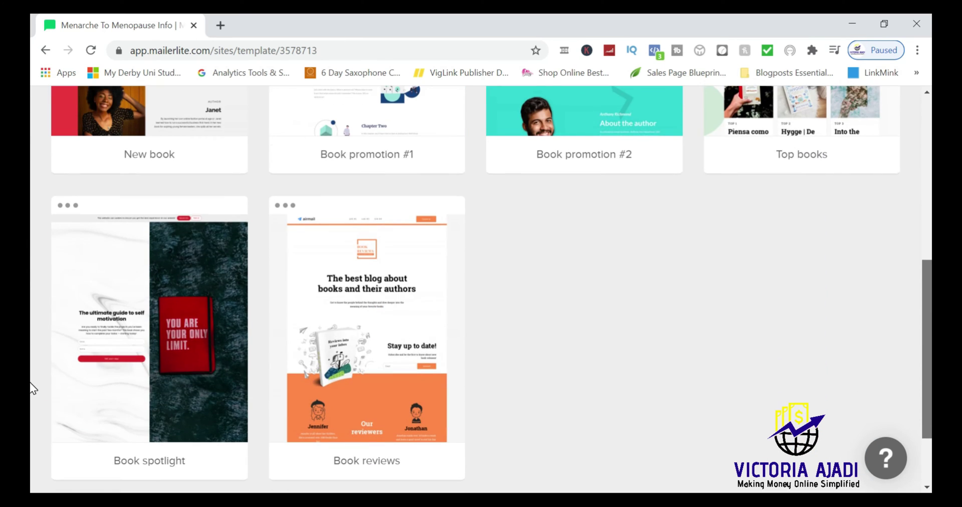
pyautogui.scroll(-2, 30, 383)
pyautogui.scroll(3, 30, 424)
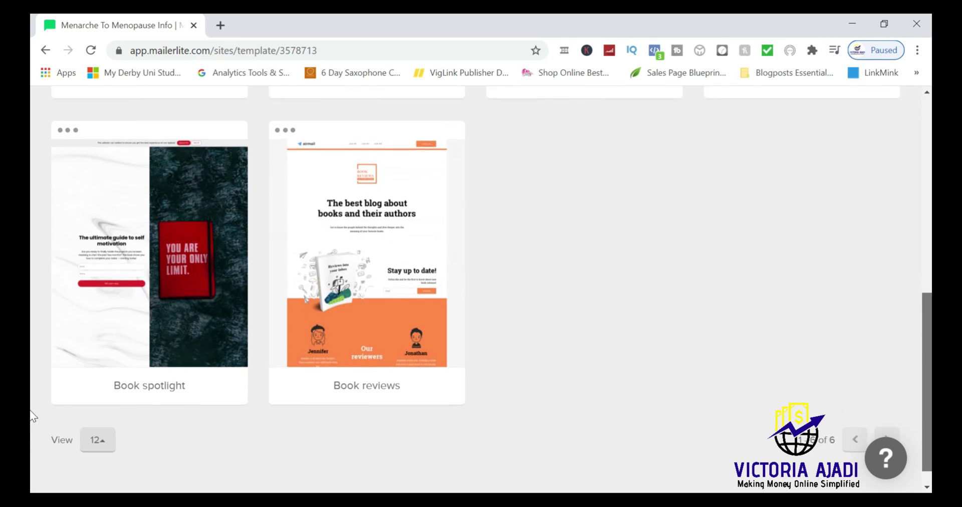
pyautogui.scroll(-2, 30, 404)
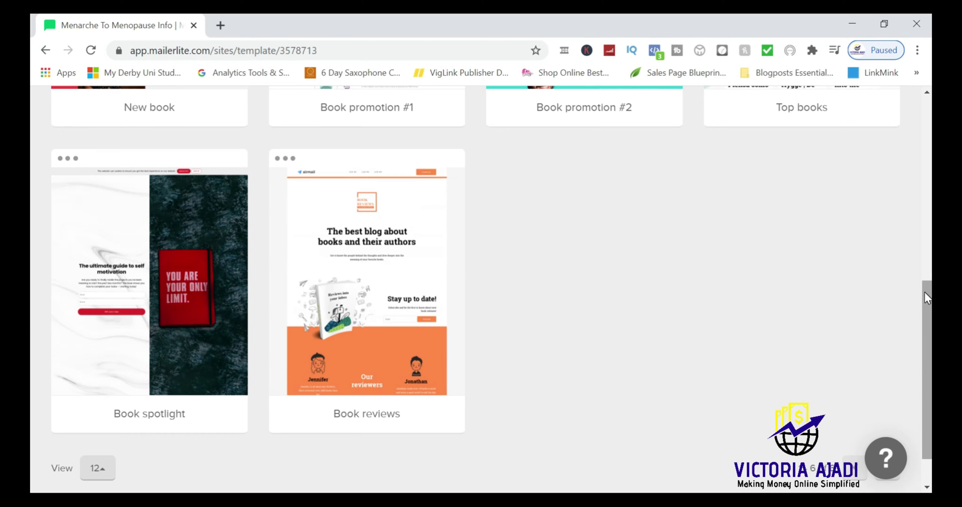
pyautogui.moveTo(925, 293); pyautogui.dragTo(925, 100)
pyautogui.scroll(-2, 31, 165)
pyautogui.scroll(-1, 32, 170)
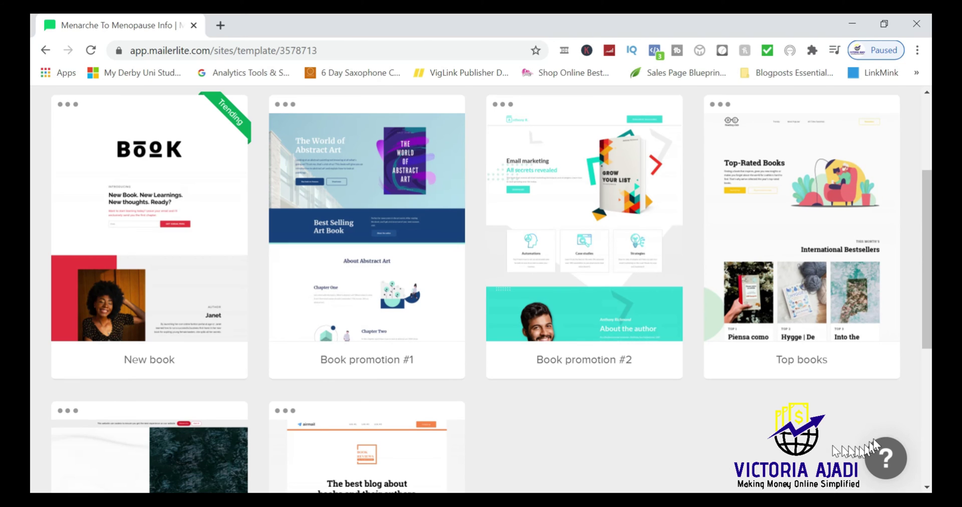
pyautogui.scroll(-4, 873, 439)
pyautogui.click(143, 300)
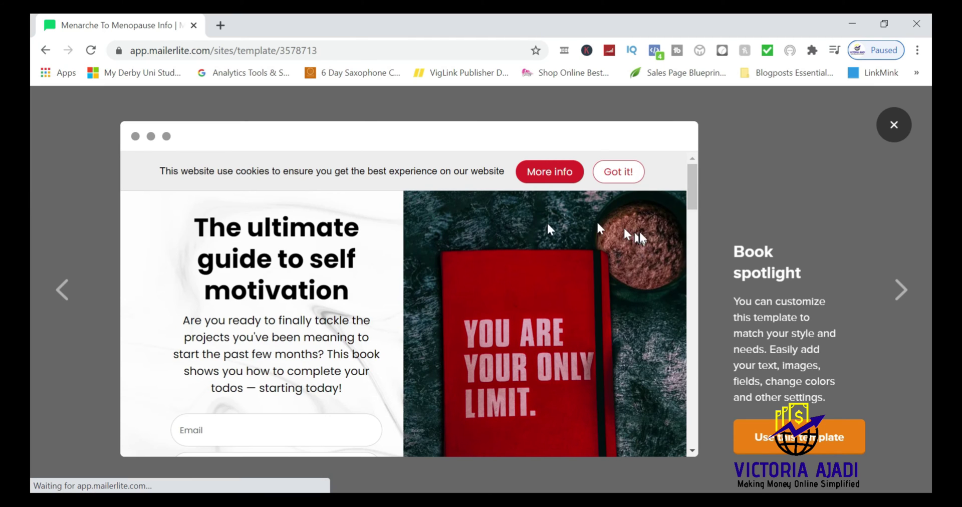
pyautogui.moveTo(693, 197); pyautogui.dragTo(710, 207)
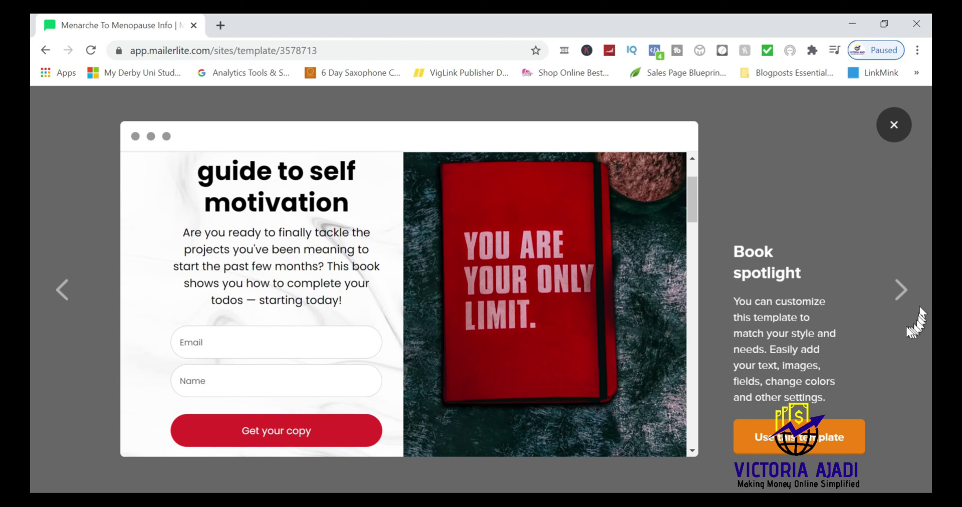
# Preview the Book reviews, New book and Book promotion #1 templates
pyautogui.click(902, 290)
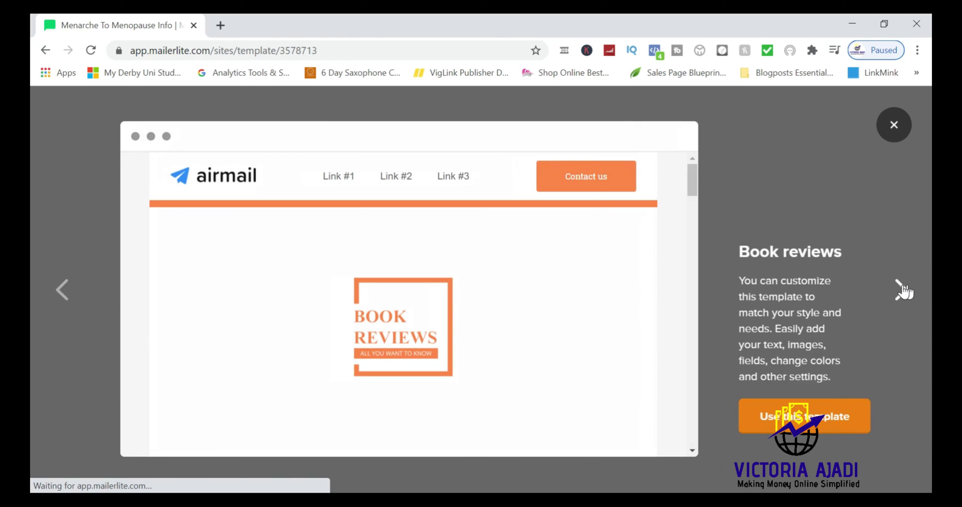
pyautogui.click(903, 290)
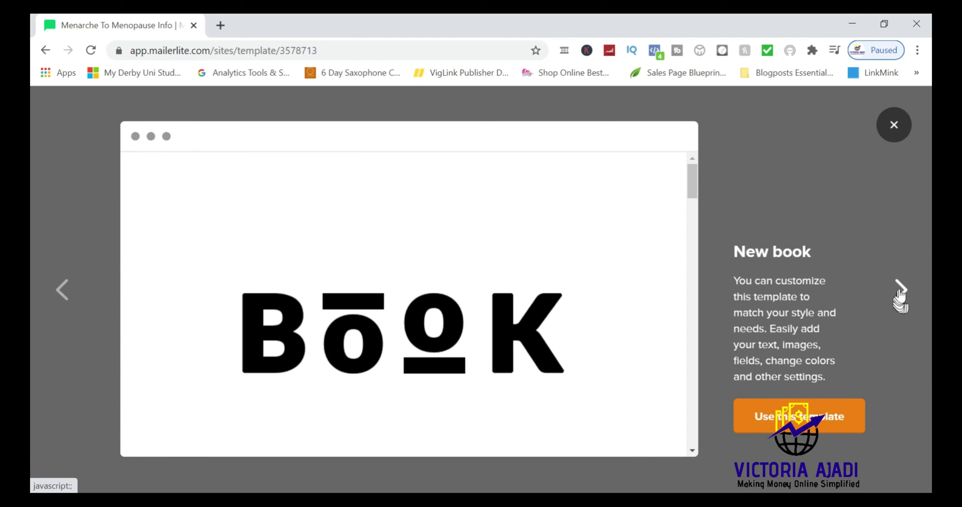
pyautogui.click(902, 293)
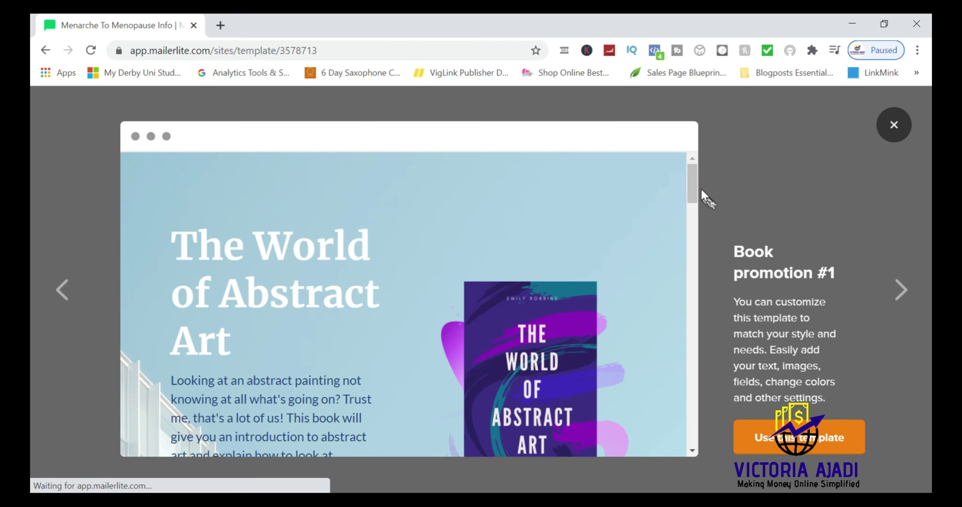
pyautogui.moveTo(689, 183)
pyautogui.mouseDown()
pyautogui.moveTo(698, 233)
pyautogui.moveTo(694, 175)
pyautogui.mouseUp()
# Go back to the Book spotlight template and use it for the landing page
pyautogui.click(63, 290)
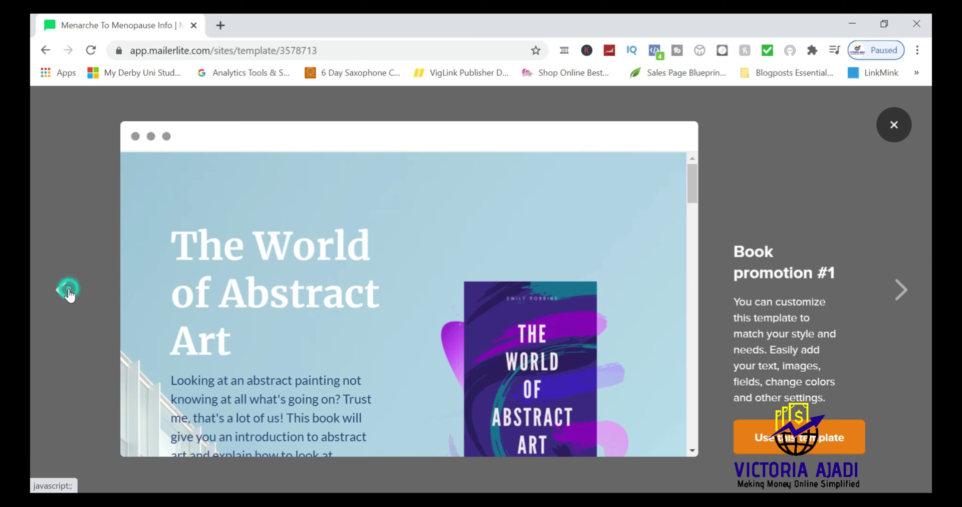
pyautogui.click(63, 289)
pyautogui.click(63, 290)
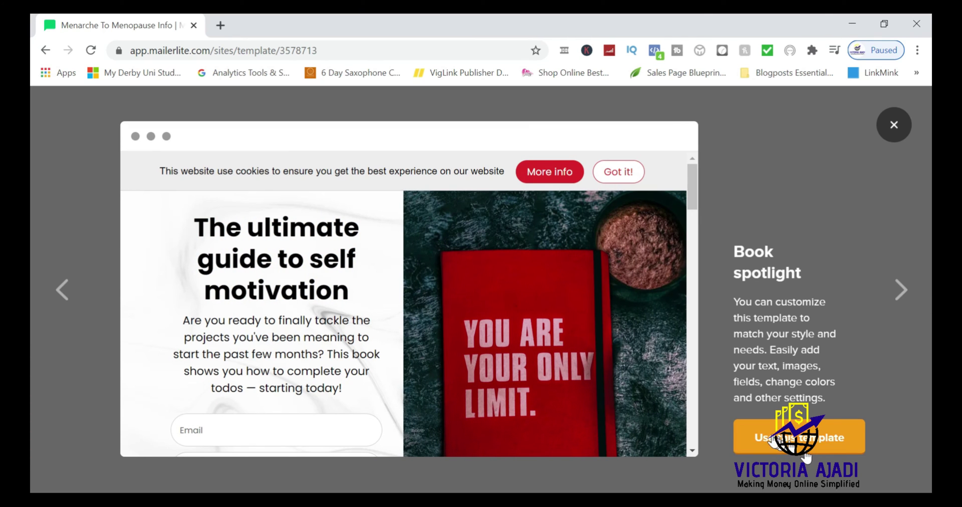
pyautogui.click(785, 439)
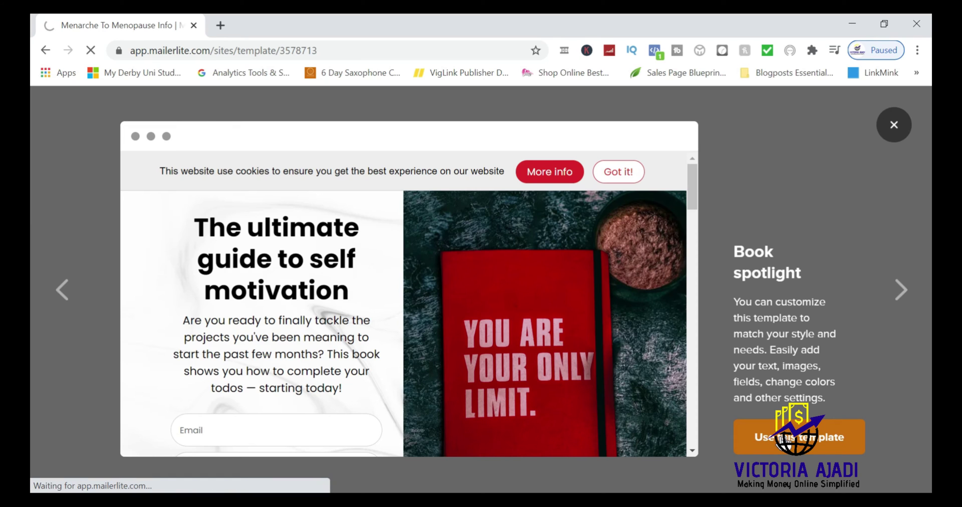
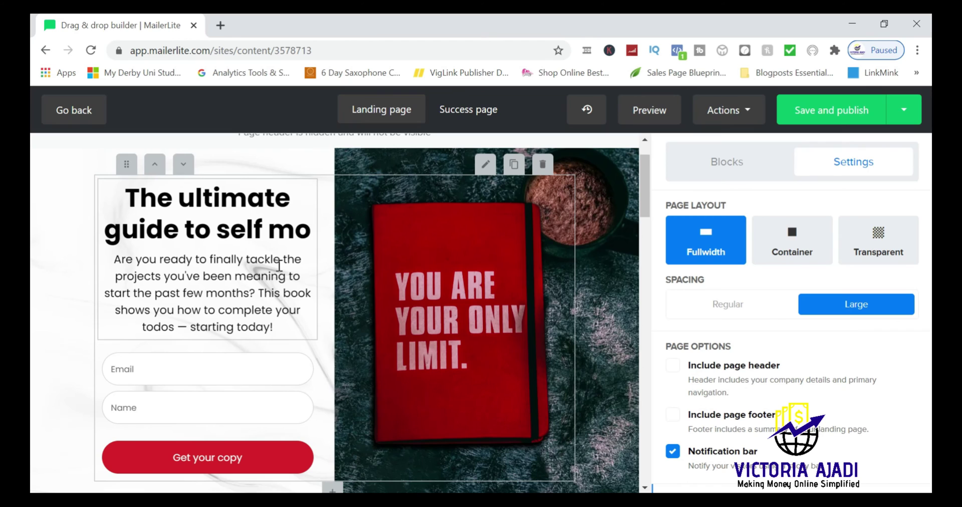
# Change the landing page's main heading to "The ultimate guide to FITNESS"
pyautogui.press('BackSpace')
pyautogui.press('BackSpace')
pyautogui.press('BackSpace')
pyautogui.press('BackSpace')
pyautogui.press('BackSpace')
pyautogui.press('BackSpace')
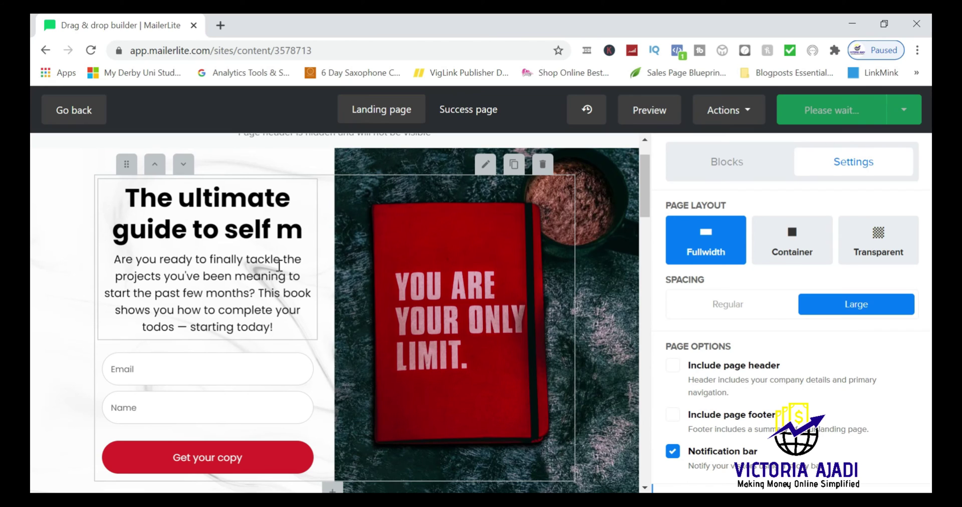
pyautogui.press('BackSpace')
pyautogui.write('FITN')
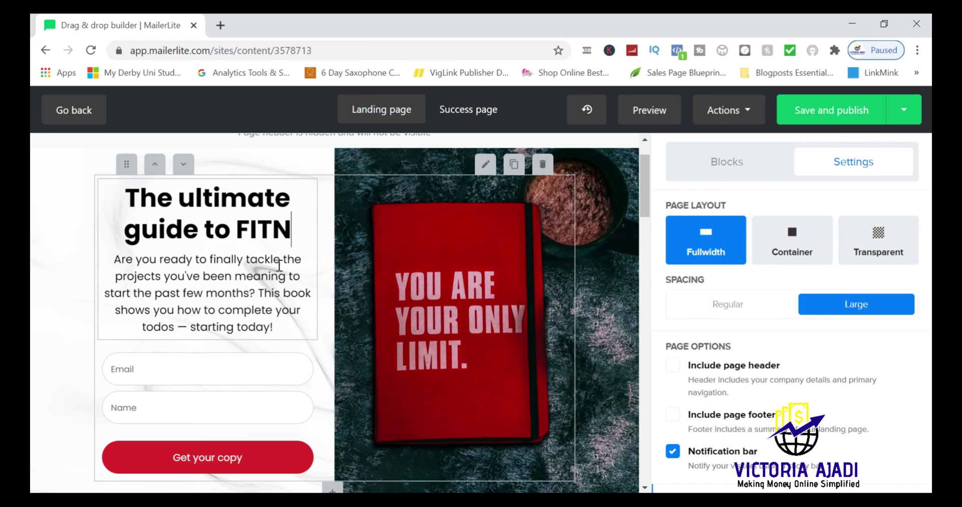
pyautogui.write('ESS')
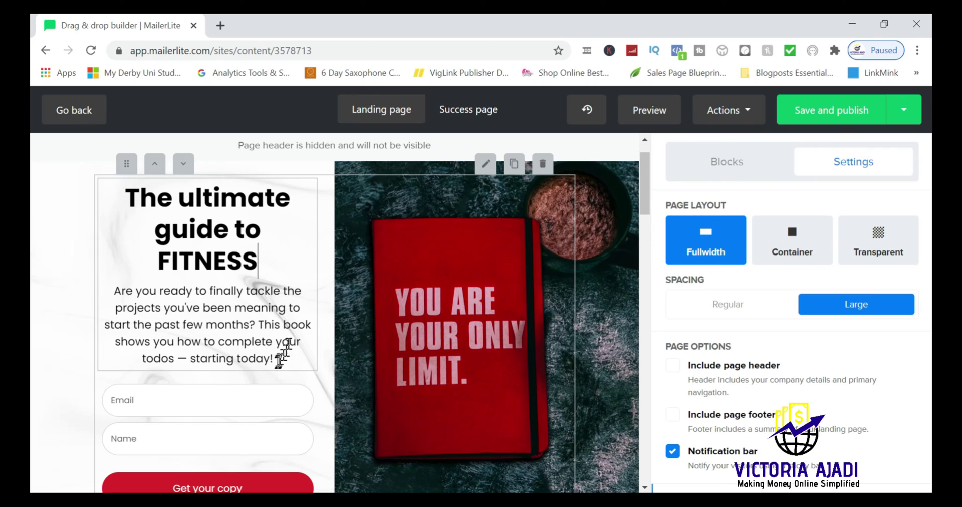
# Edit the end of the paragraph below the heading so it reads "starting today." with a full stop
pyautogui.press('BackSpace')
pyautogui.write('JGHHBNM,')
pyautogui.press('BackSpace')
pyautogui.press('BackSpace')
pyautogui.press('BackSpace')
pyautogui.press('BackSpace')
pyautogui.press('BackSpace')
pyautogui.press('BackSpace')
pyautogui.press('BackSpace')
pyautogui.press('BackSpace')
pyautogui.press('BackSpace')
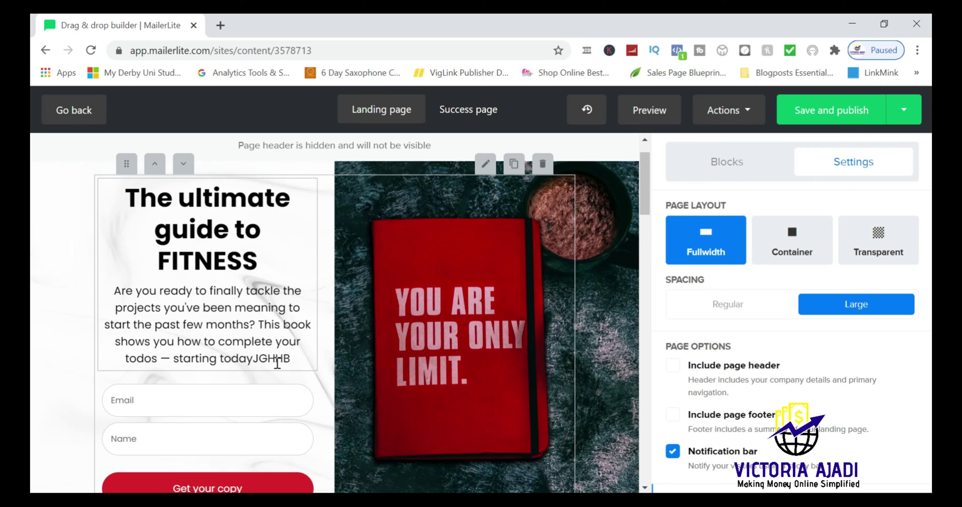
pyautogui.write('Y')
pyautogui.press('BackSpace')
pyautogui.press('capslock')
pyautogui.write('y')
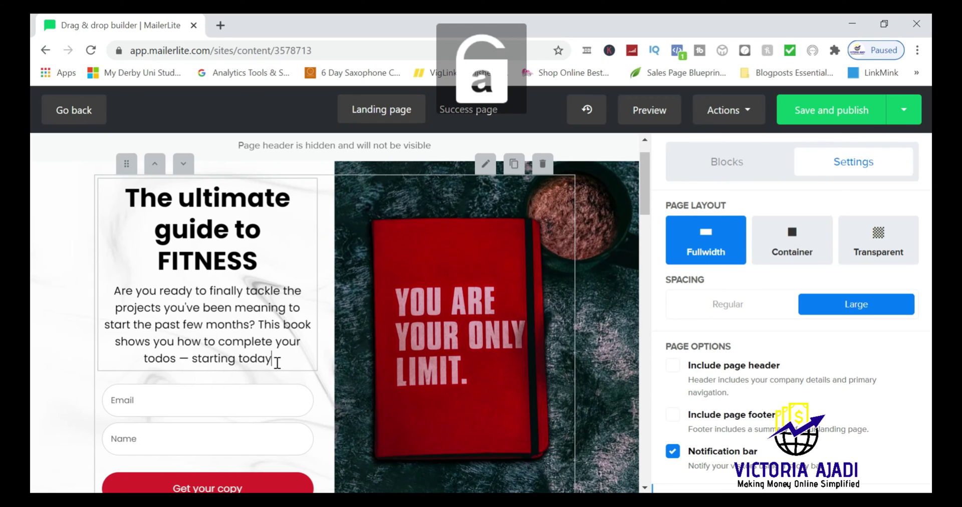
pyautogui.write('.')
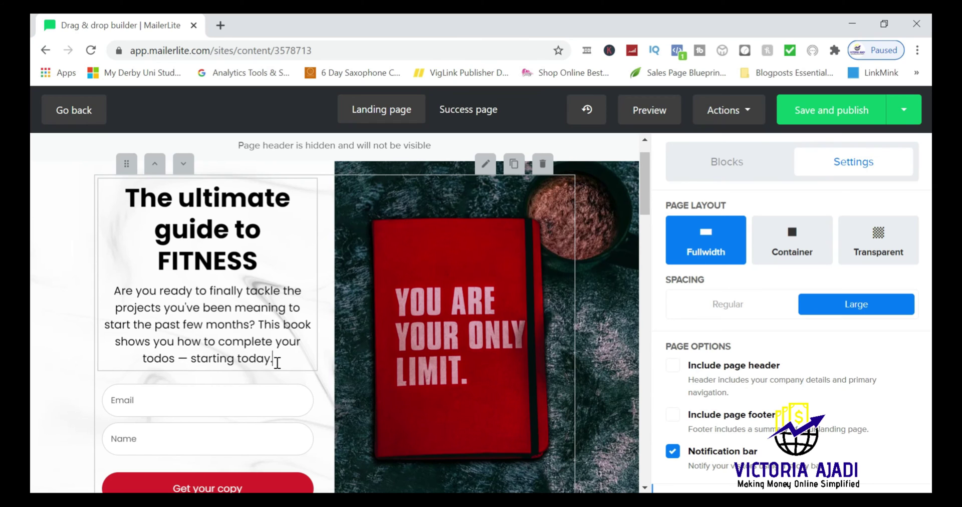
# Replace the red book image beside the signup form with meticore.jpg from the file manager
pyautogui.click(457, 346)
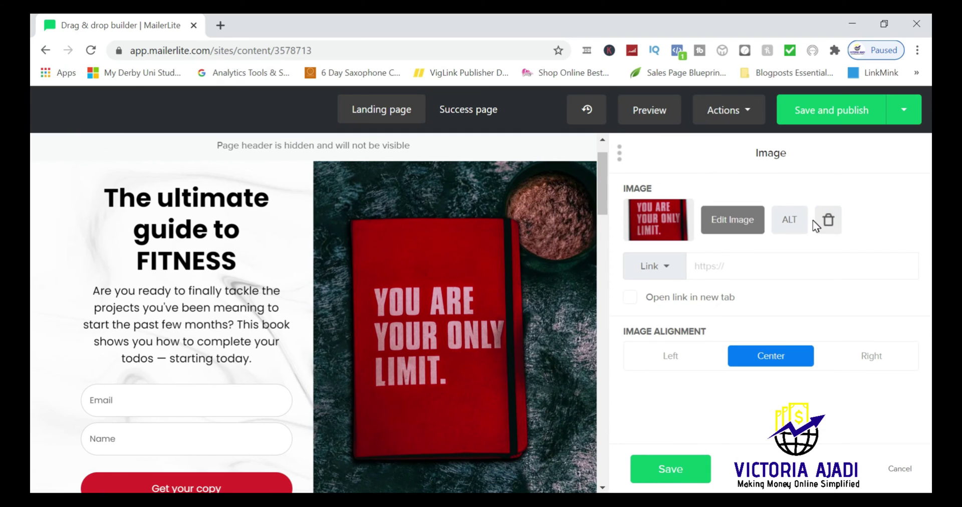
pyautogui.click(649, 218)
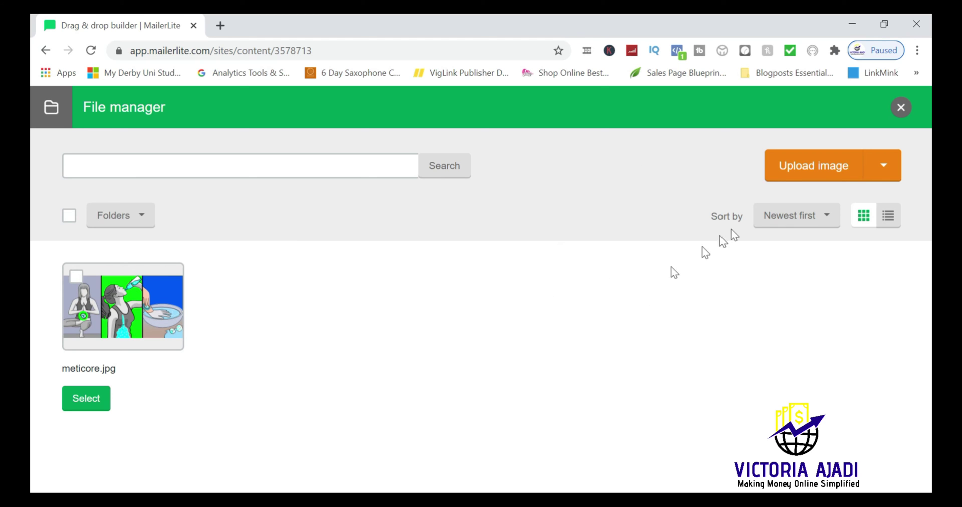
pyautogui.click(790, 173)
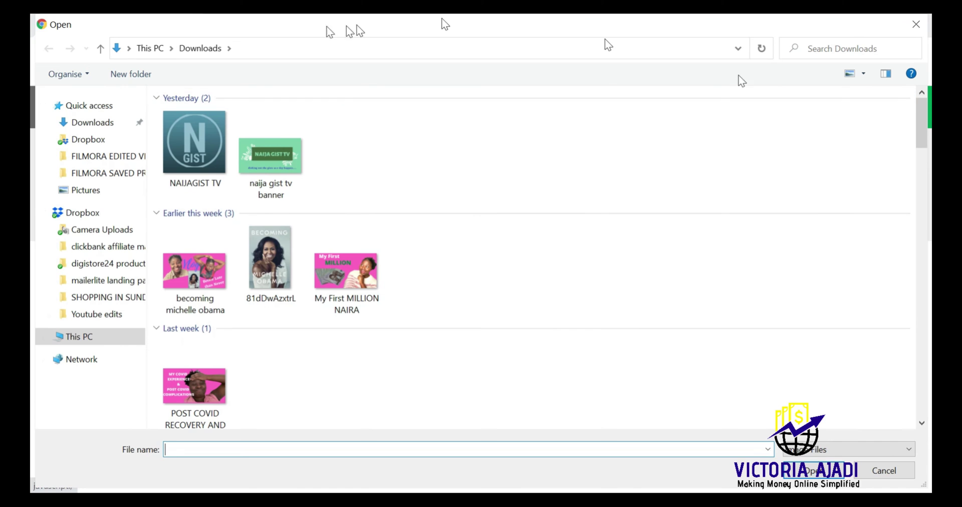
pyautogui.click(920, 23)
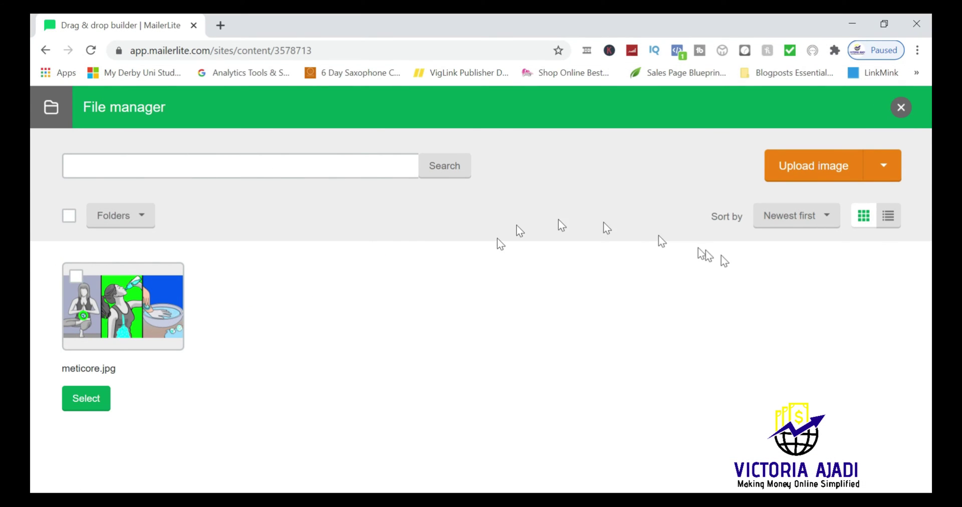
pyautogui.click(105, 317)
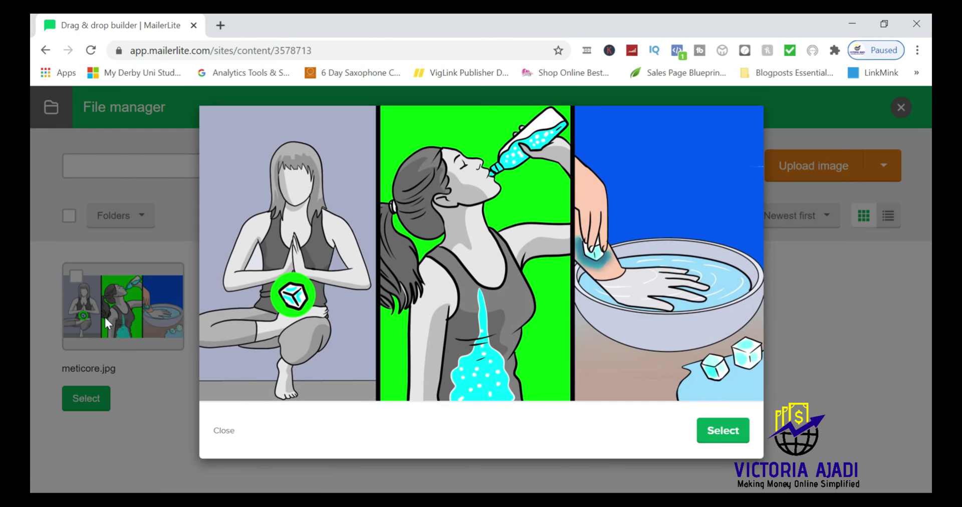
pyautogui.click(721, 441)
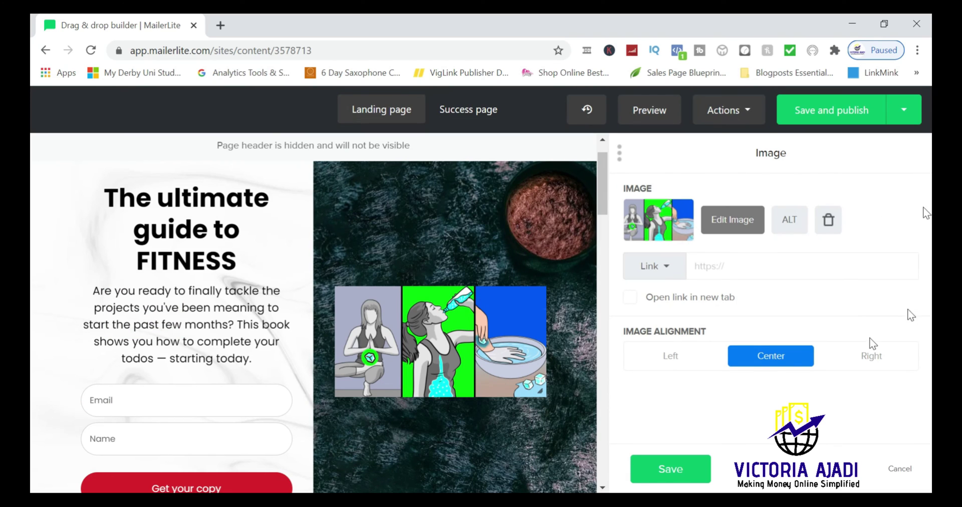
# Set the image alignment to right and save the image settings
pyautogui.click(731, 266)
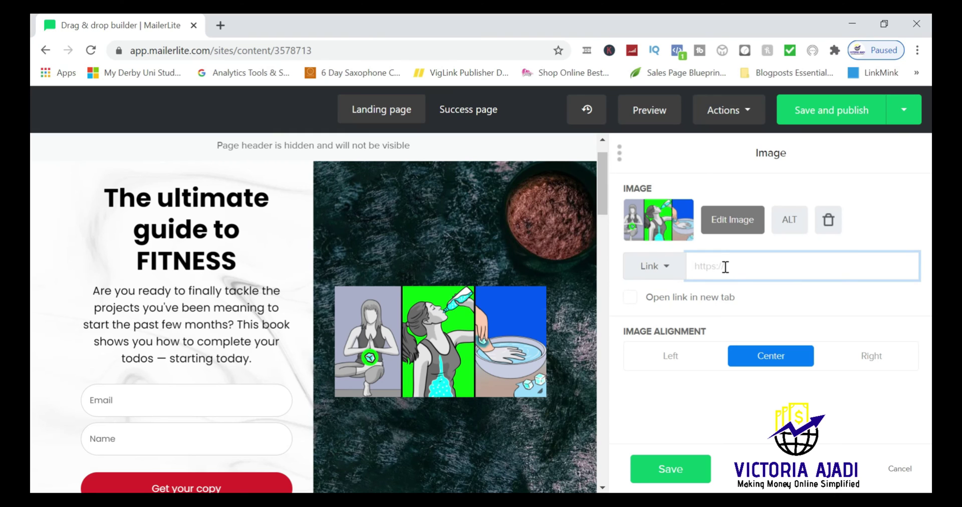
pyautogui.click(671, 359)
pyautogui.click(778, 367)
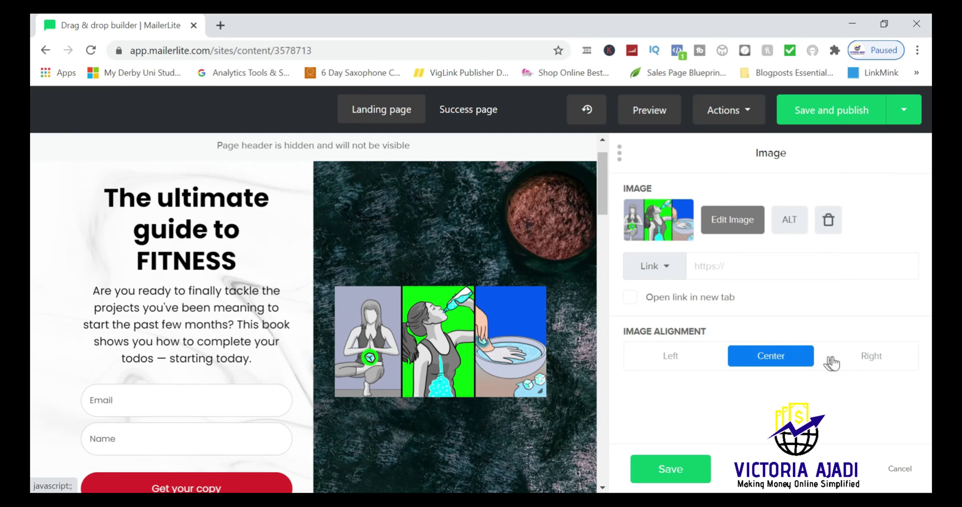
pyautogui.click(852, 359)
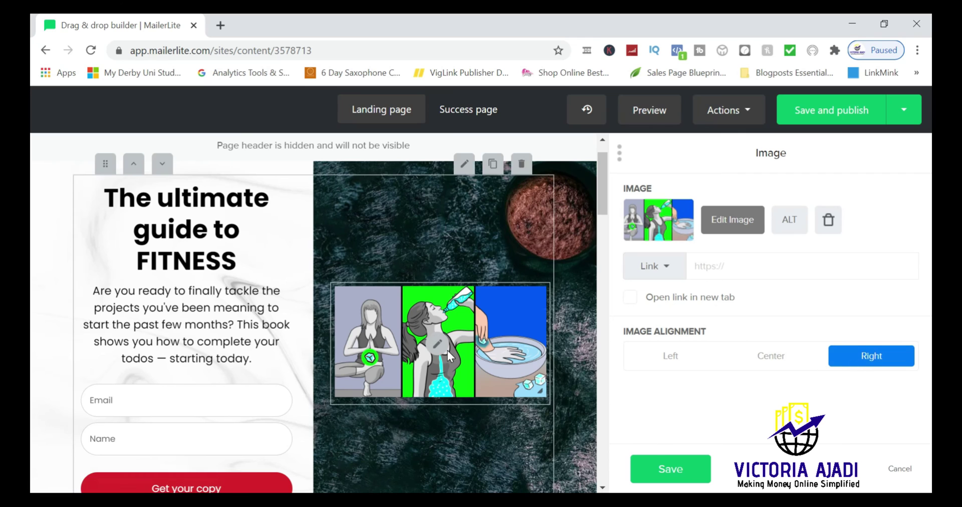
pyautogui.click(670, 470)
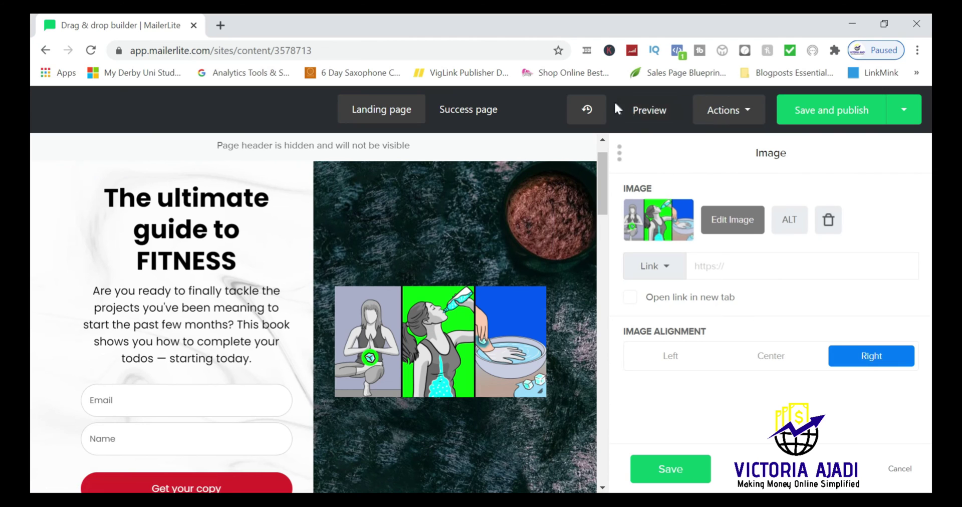
# Undo the image replacement and alignment change through the recent changes history, and save the image settings
pyautogui.click(587, 111)
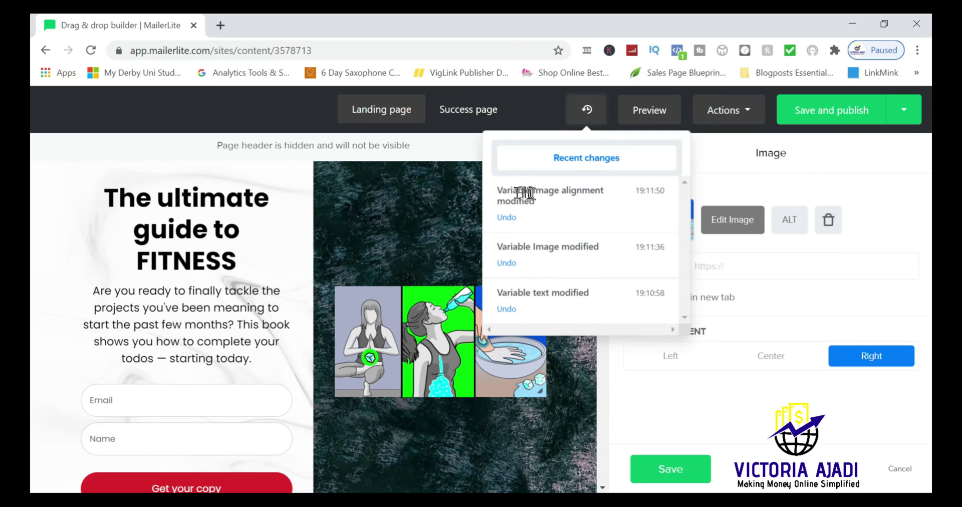
pyautogui.click(507, 263)
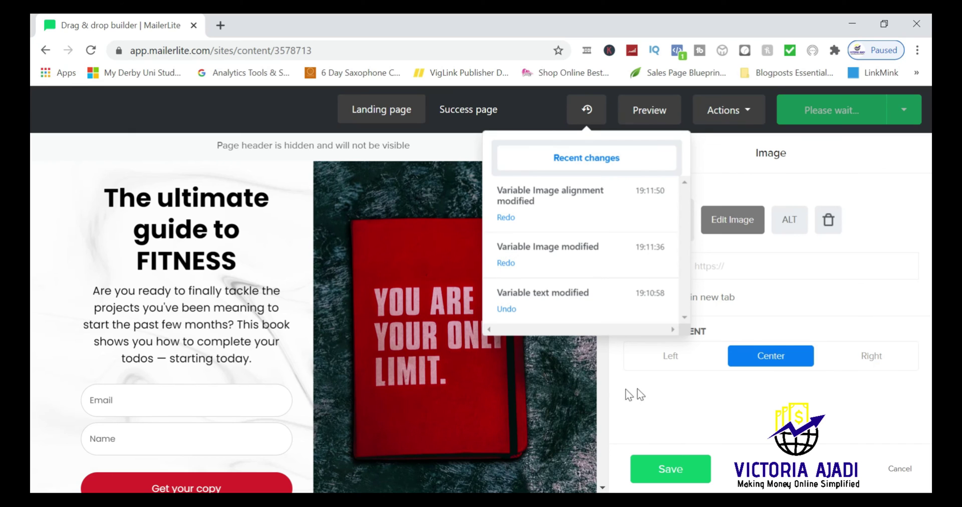
pyautogui.click(592, 392)
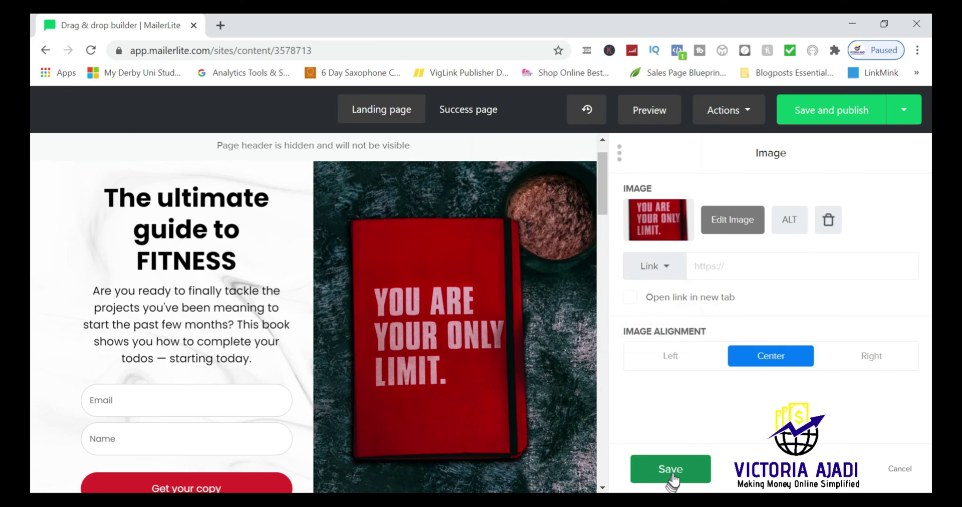
pyautogui.click(672, 473)
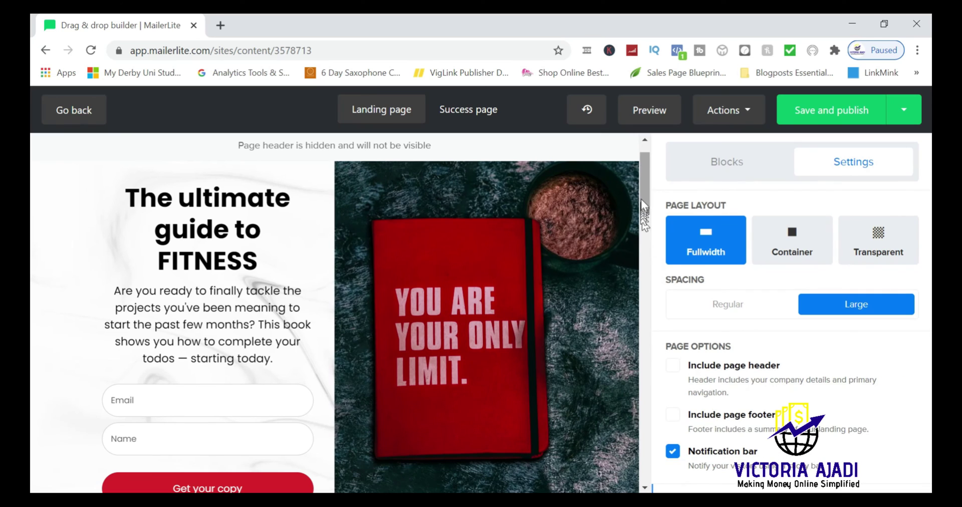
# Change the signup form's button text to "SEND MINE NOW"
pyautogui.moveTo(645, 201); pyautogui.dragTo(645, 224)
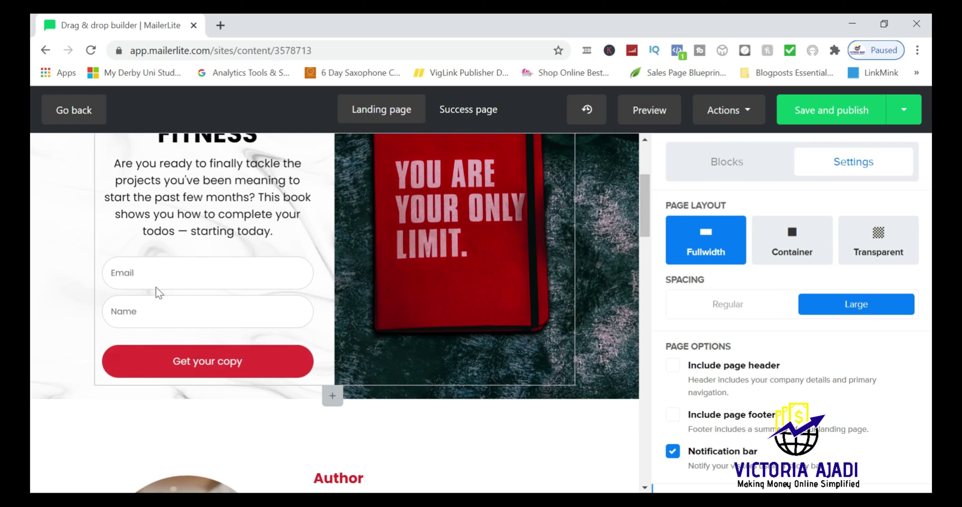
pyautogui.click(173, 275)
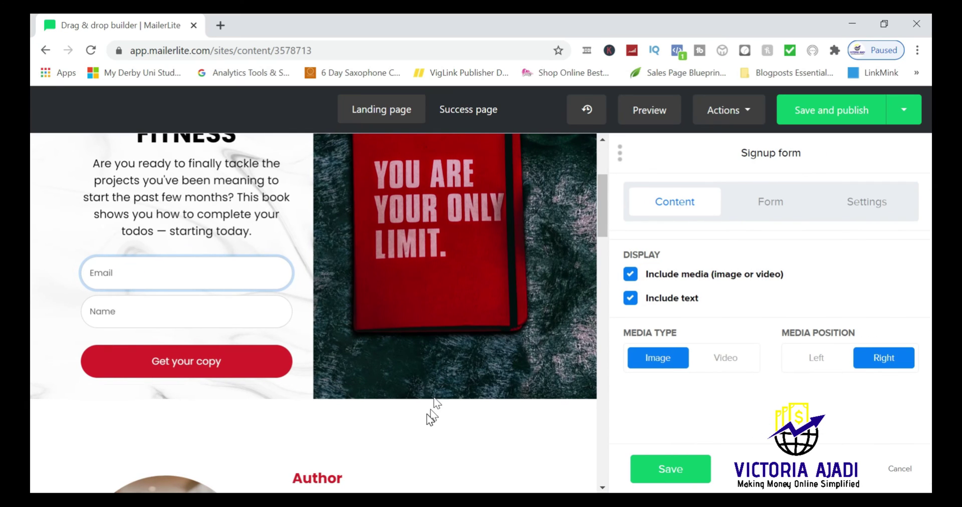
pyautogui.click(770, 206)
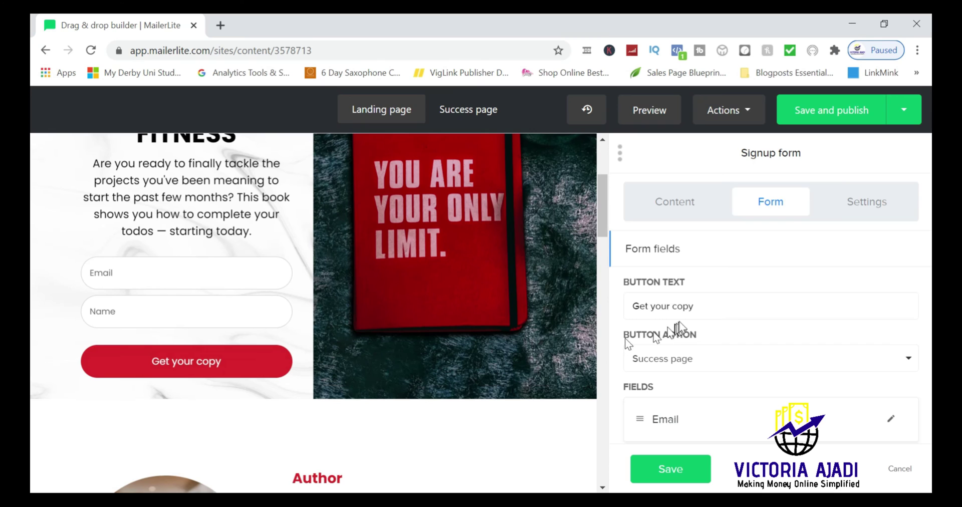
pyautogui.click(695, 307)
pyautogui.press('BackSpace')
pyautogui.press('BackSpace')
pyautogui.press('BackSpace')
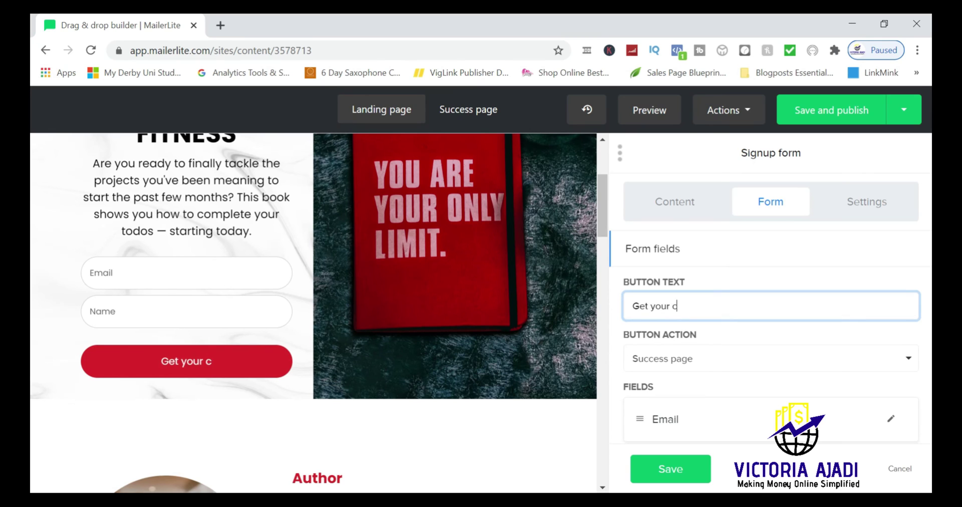
pyautogui.press('BackSpace')
pyautogui.press('BackSpace')
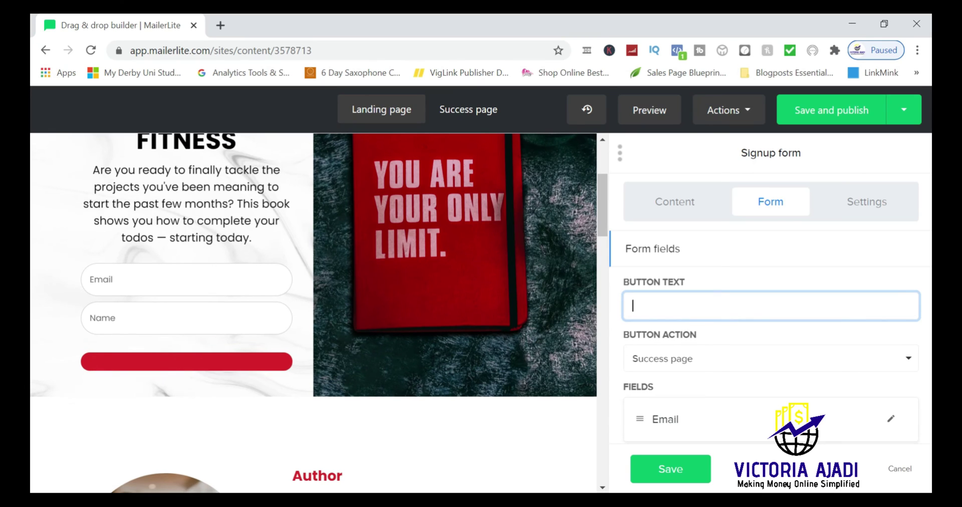
pyautogui.press('capslock')
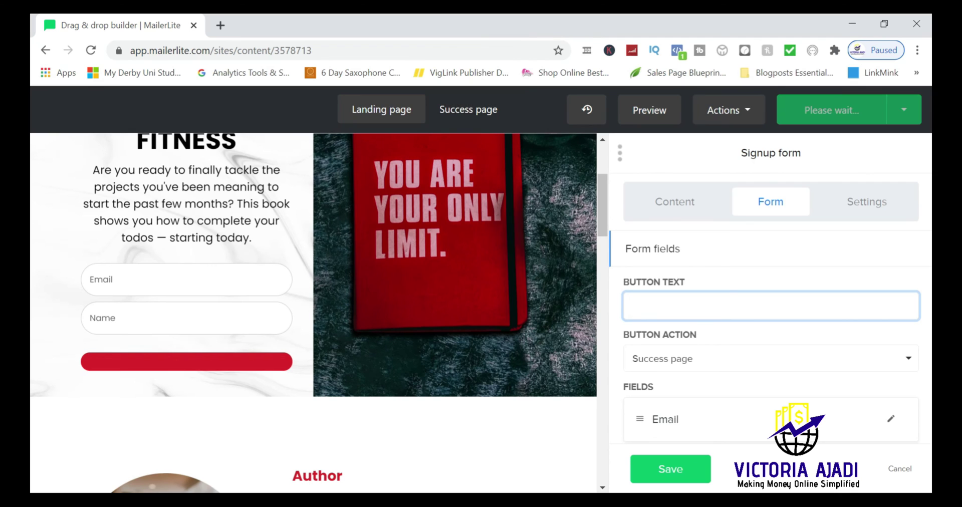
pyautogui.write('SEND MINE NOW')
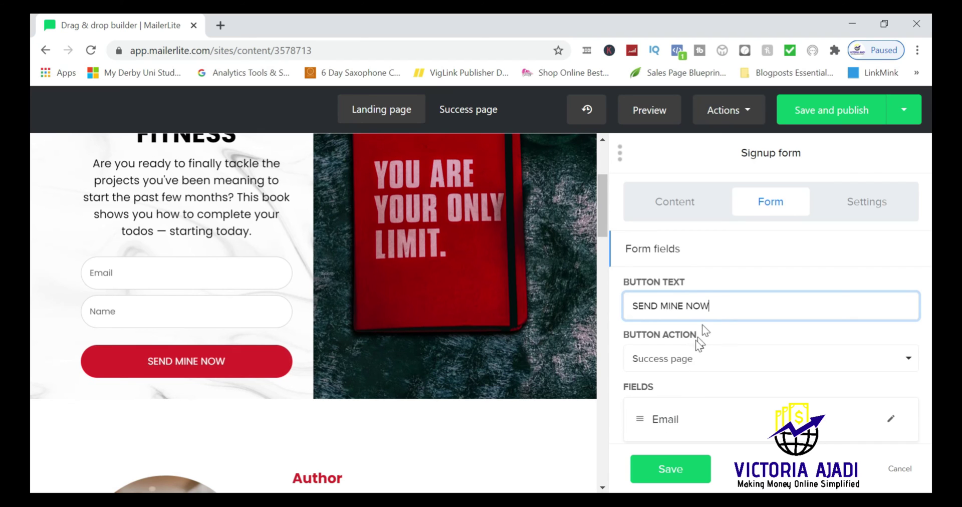
# Try the "Redirect to" button action on the signup form, and set it back to "Success page"
pyautogui.click(691, 358)
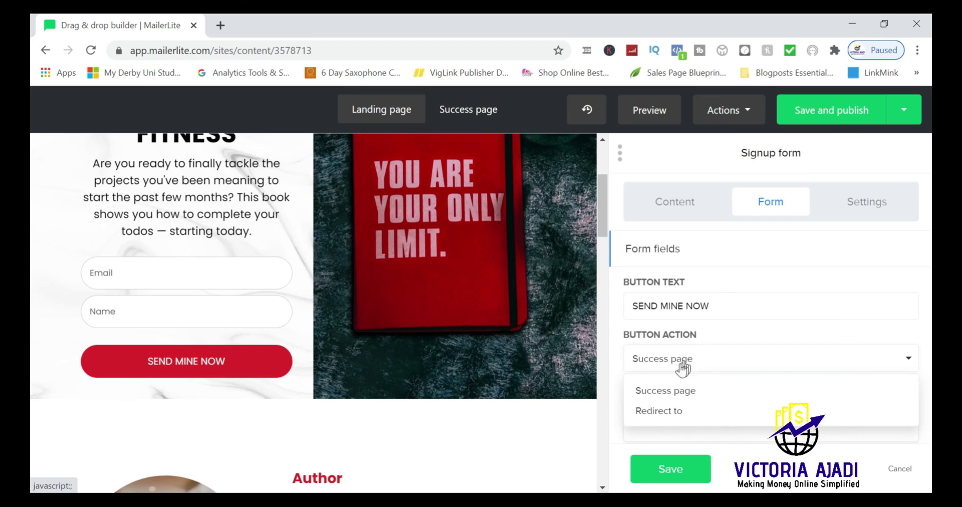
pyautogui.click(672, 413)
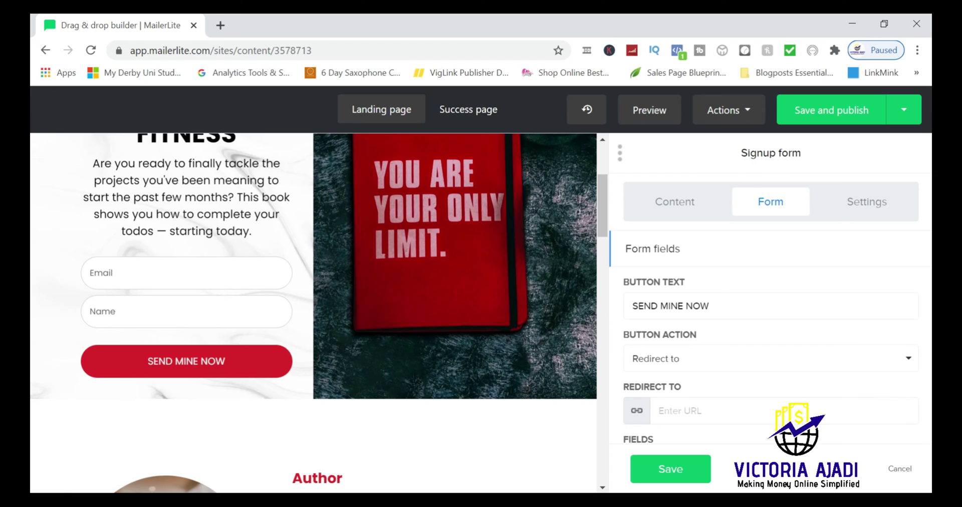
pyautogui.click(702, 410)
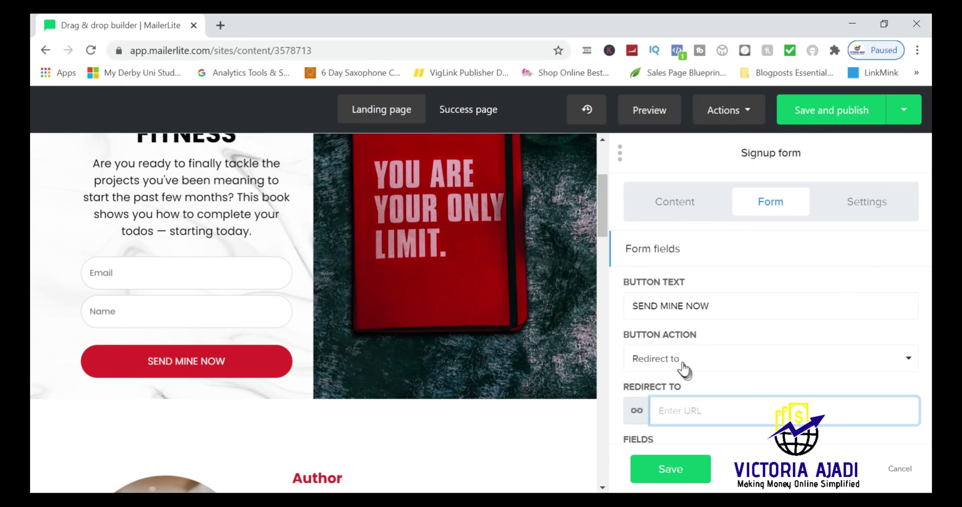
pyautogui.click(682, 366)
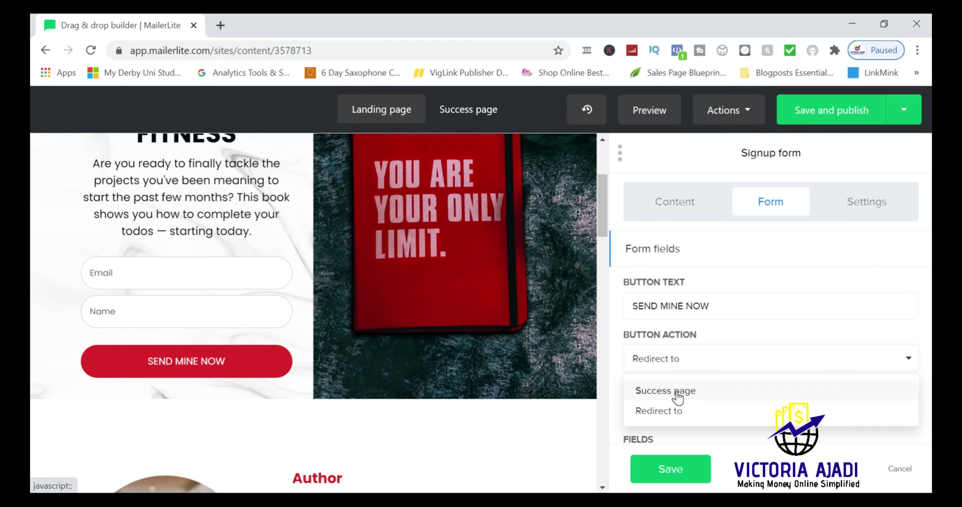
pyautogui.click(677, 392)
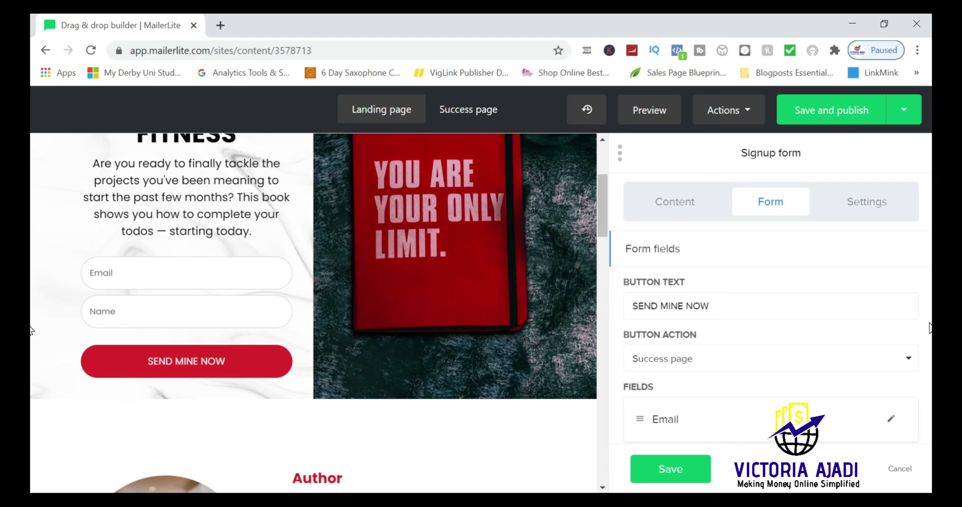
# Move the Name field above Email in the signup form, make Name required, and save the form
pyautogui.scroll(-2, 928, 328)
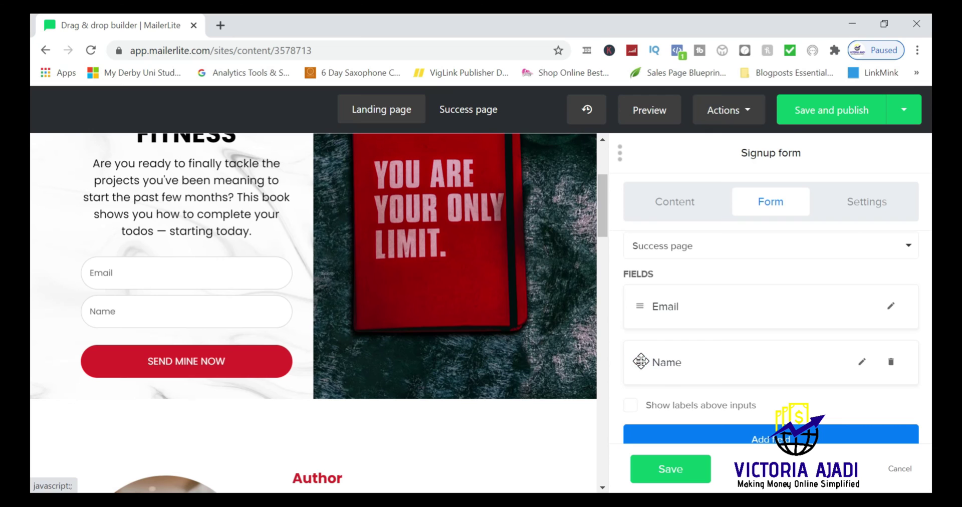
pyautogui.moveTo(641, 361); pyautogui.dragTo(641, 297)
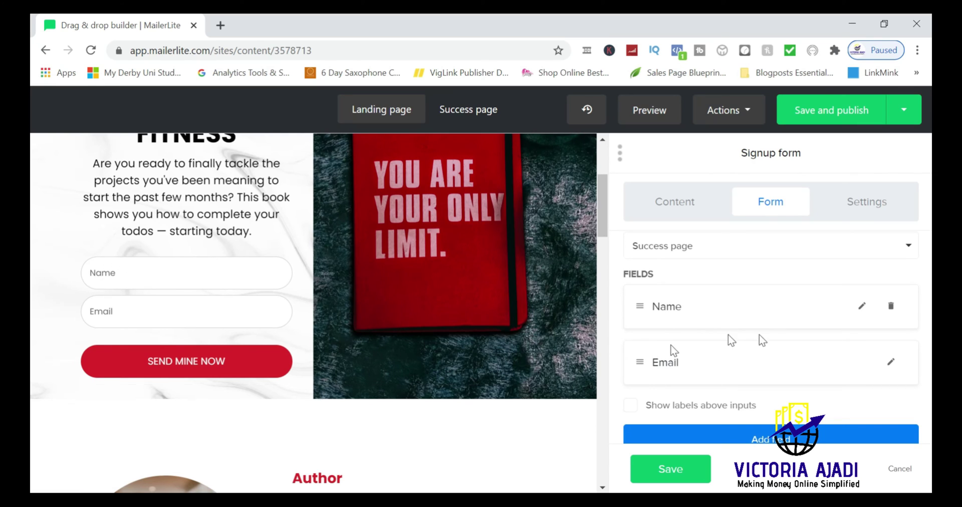
pyautogui.click(863, 307)
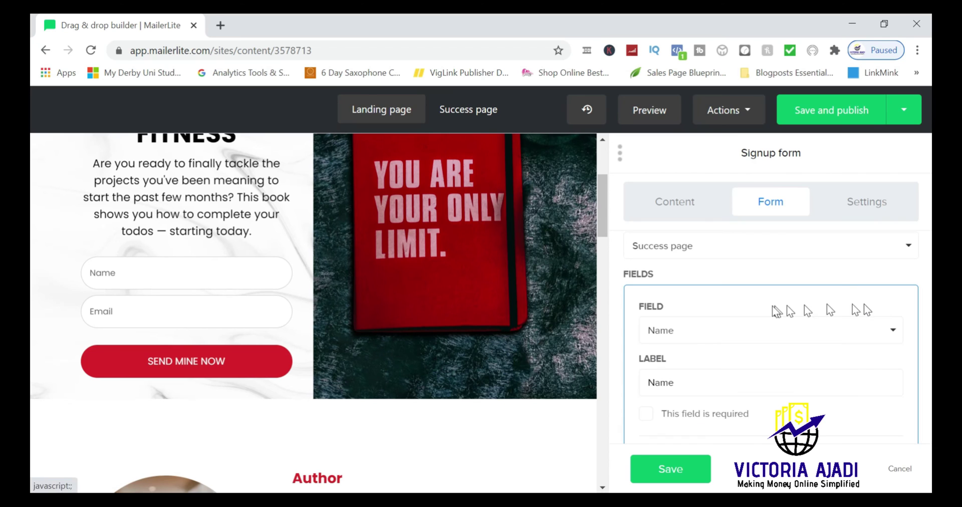
pyautogui.click(690, 330)
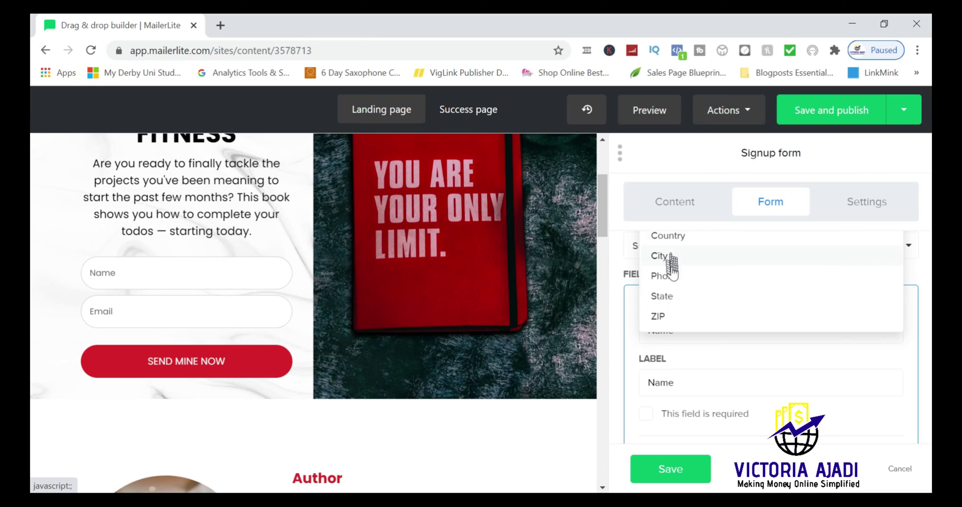
pyautogui.click(632, 404)
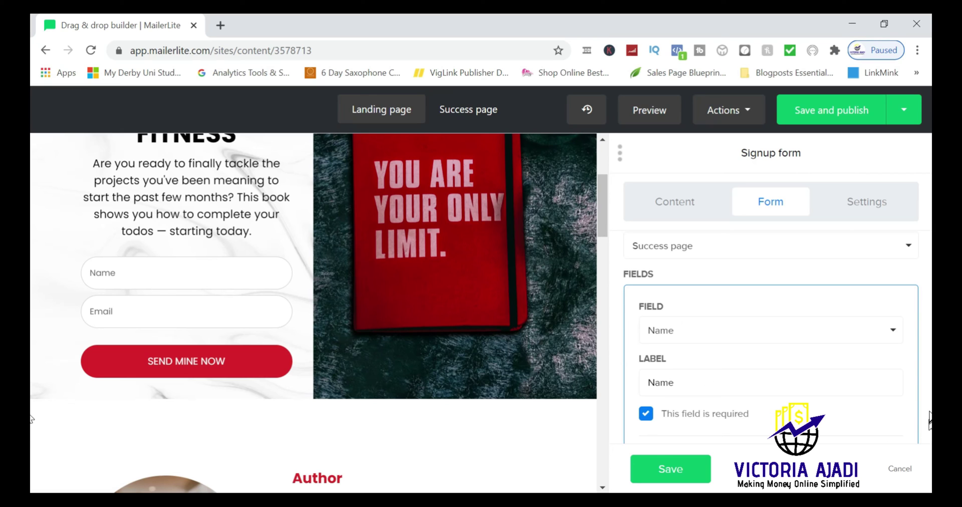
pyautogui.scroll(-5, 778, 397)
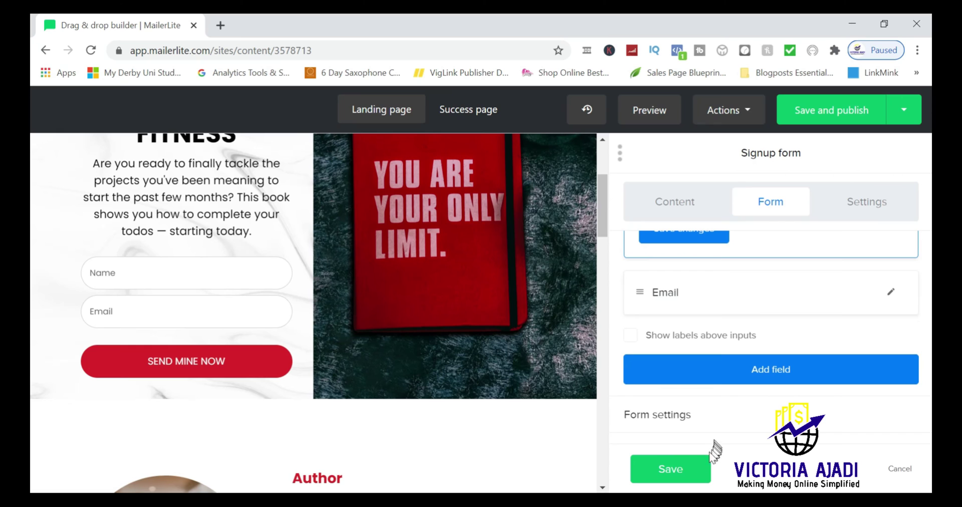
pyautogui.click(684, 468)
# Set the signup form button's background color to blue #007bff and save the block settings
pyautogui.click(175, 327)
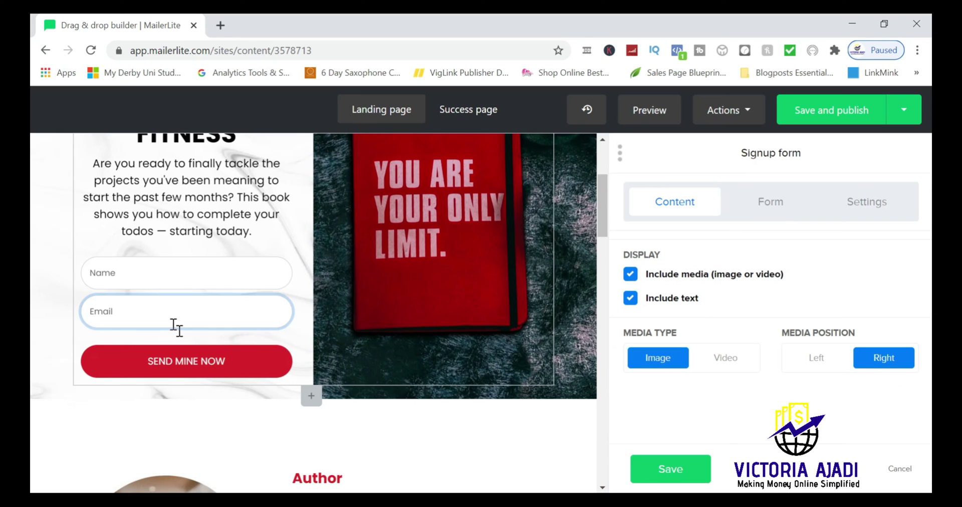
pyautogui.click(869, 203)
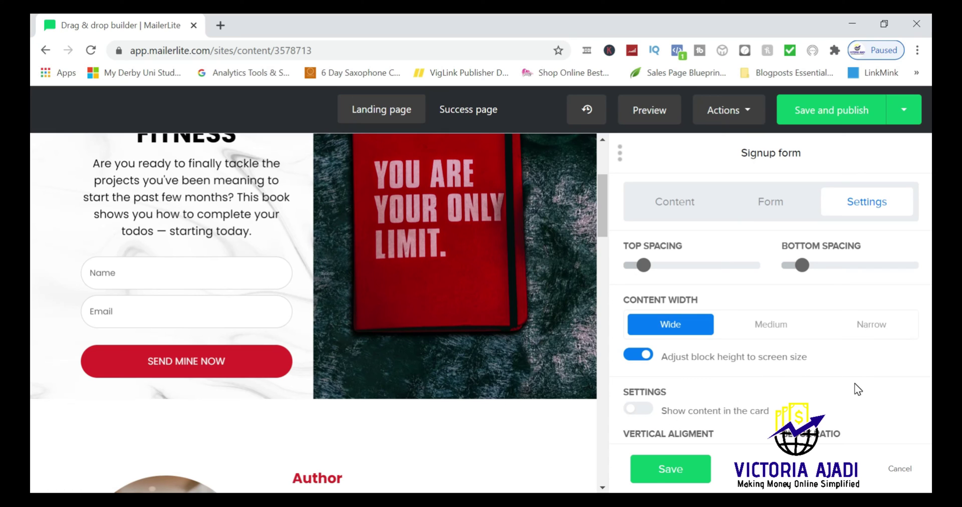
pyautogui.scroll(-3, 858, 389)
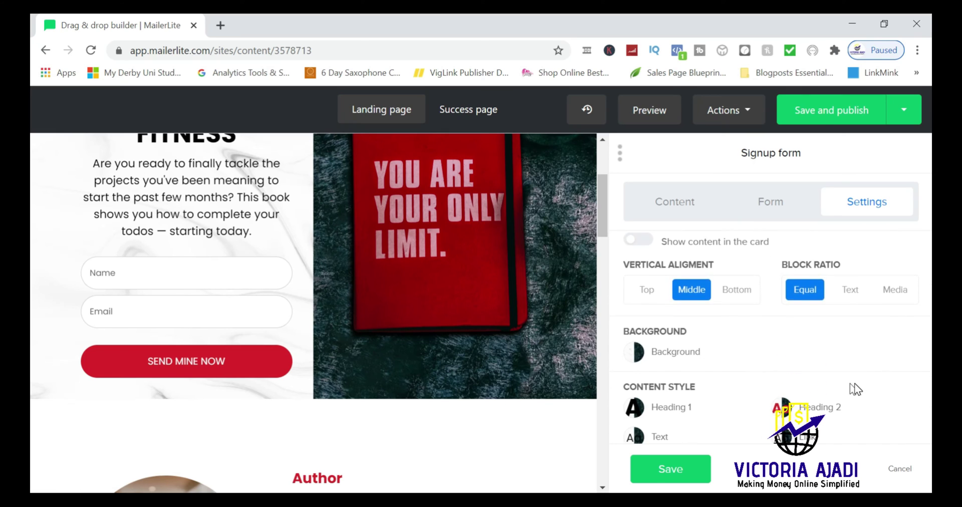
pyautogui.scroll(-1, 856, 389)
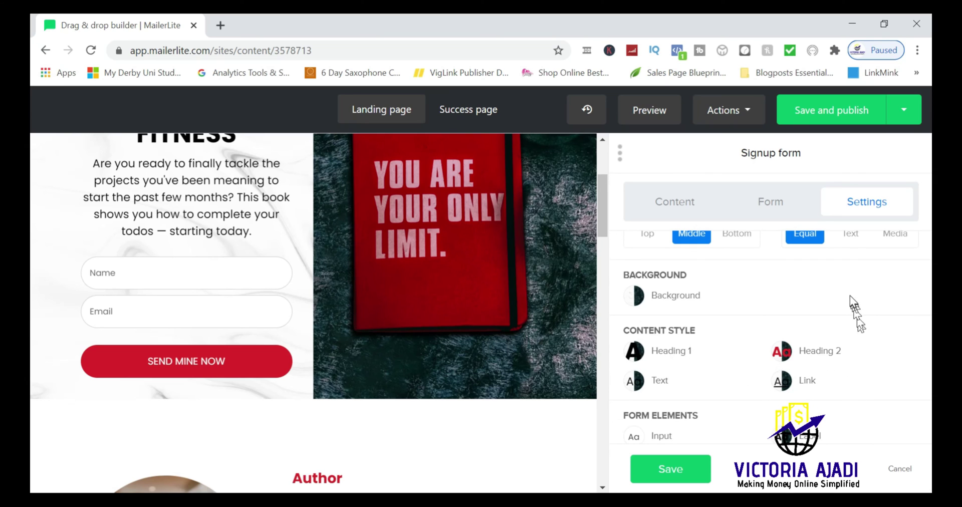
pyautogui.scroll(-3, 849, 294)
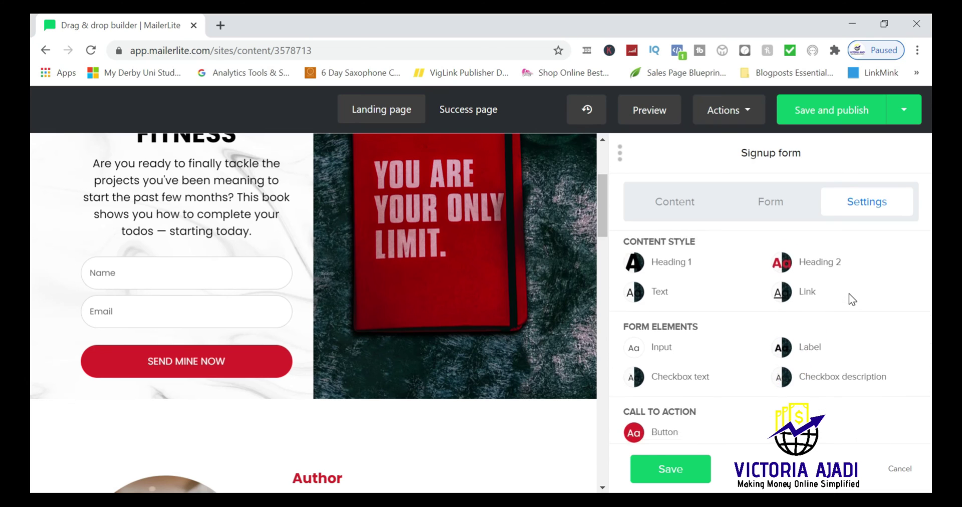
pyautogui.scroll(-1, 849, 293)
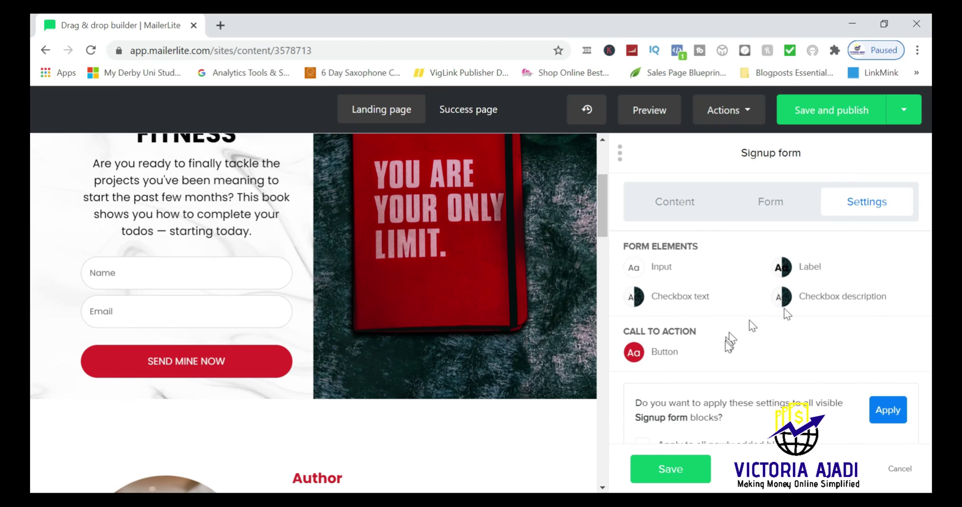
pyautogui.click(637, 354)
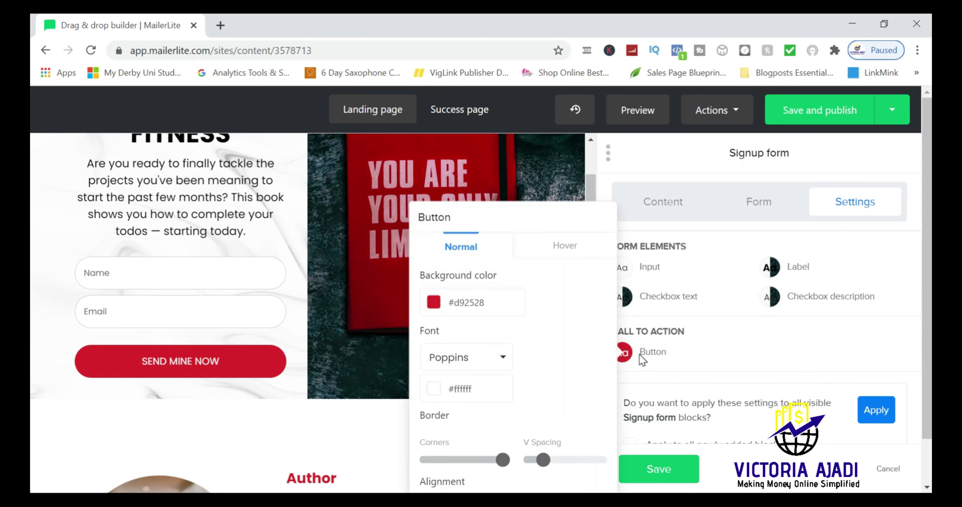
pyautogui.click(435, 303)
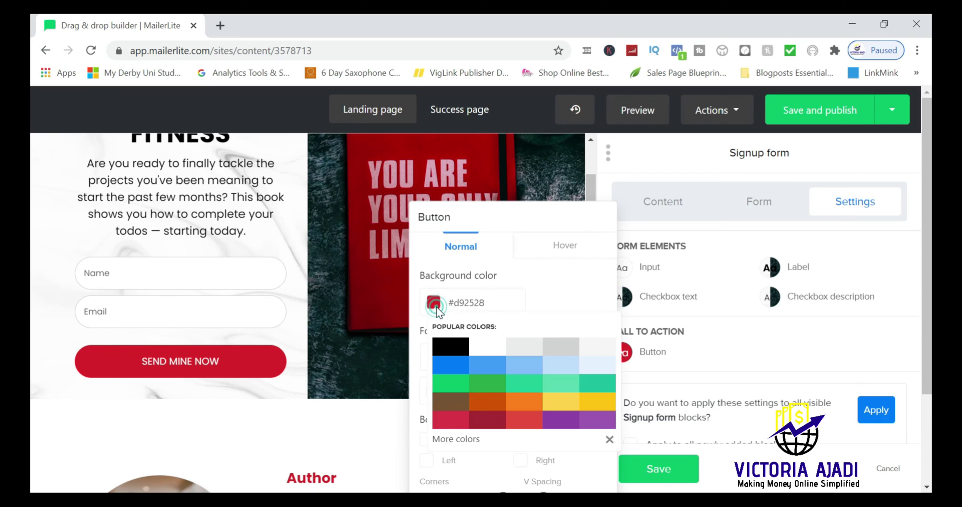
pyautogui.click(451, 366)
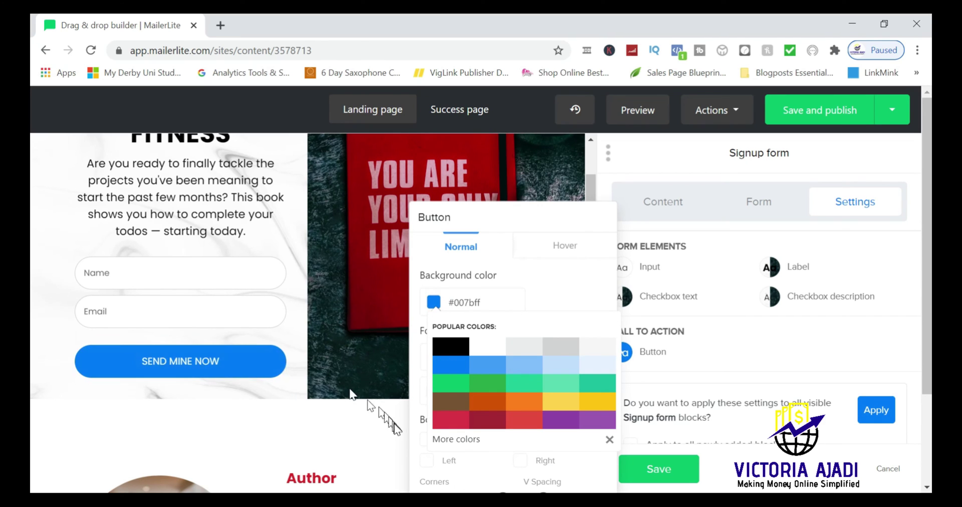
pyautogui.click(611, 444)
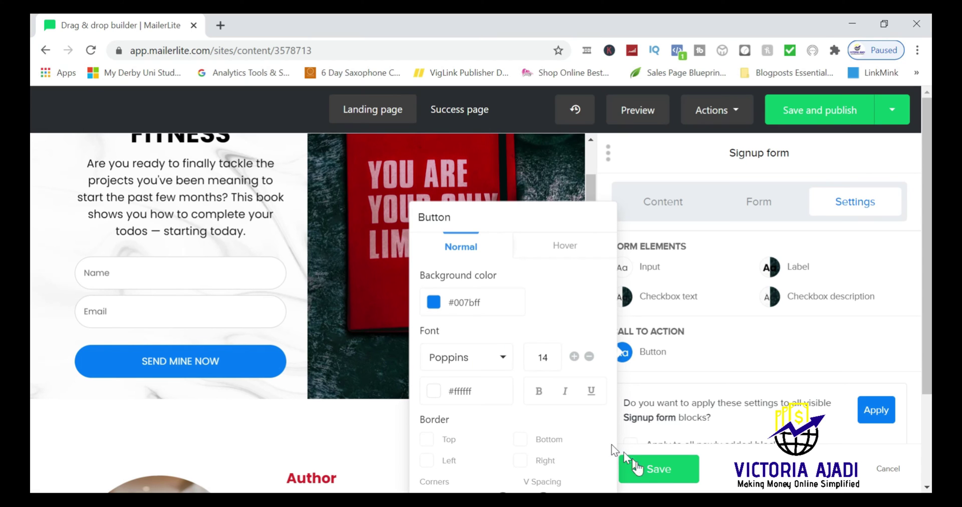
pyautogui.click(659, 470)
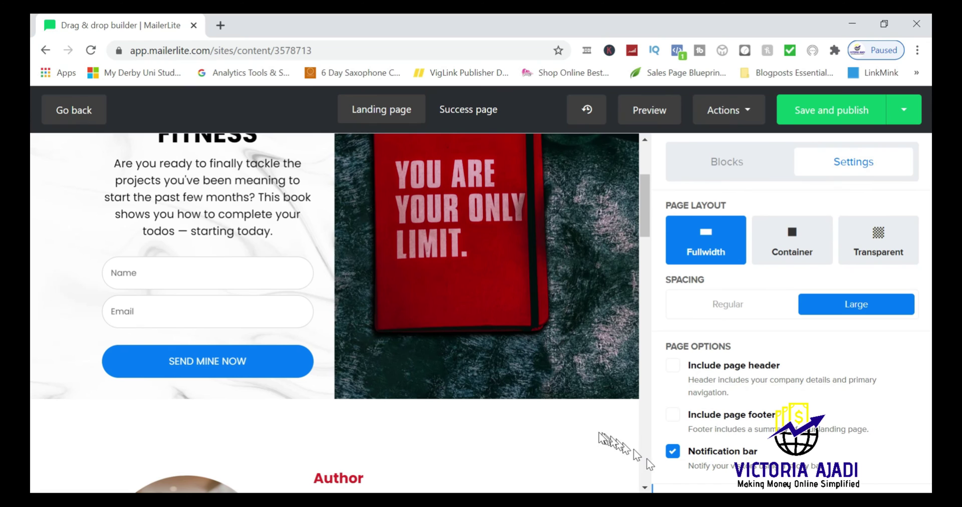
pyautogui.scroll(-2, 578, 431)
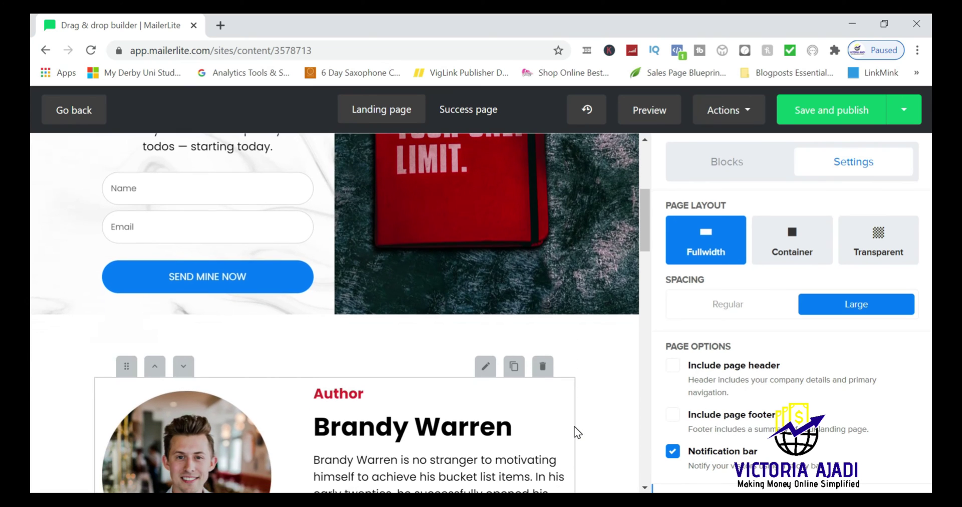
pyautogui.scroll(3, 577, 432)
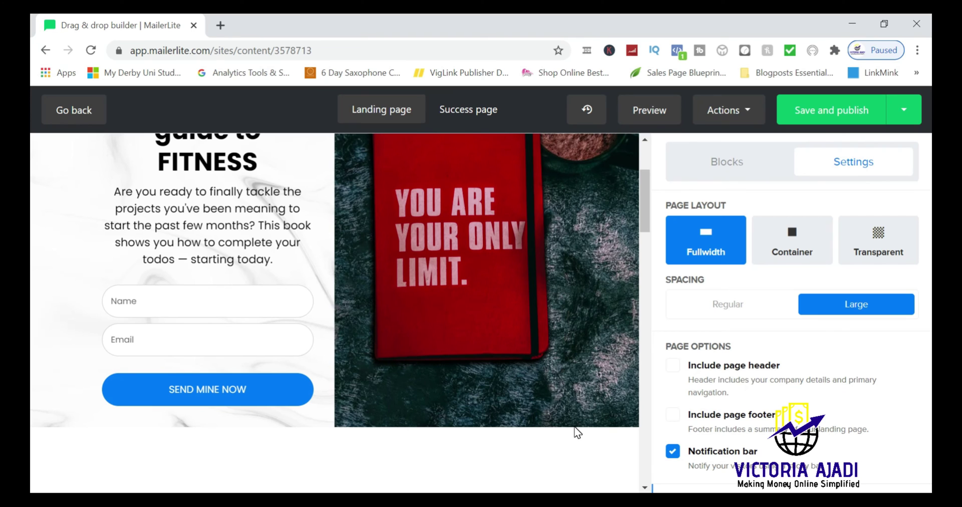
pyautogui.scroll(-5, 578, 432)
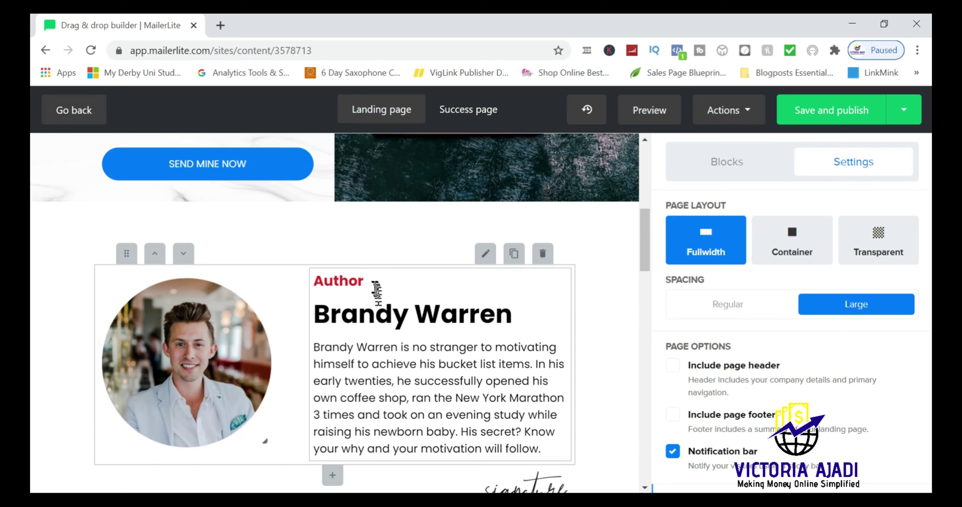
pyautogui.click(365, 282)
pyautogui.click(522, 313)
pyautogui.write('M')
pyautogui.write('n')
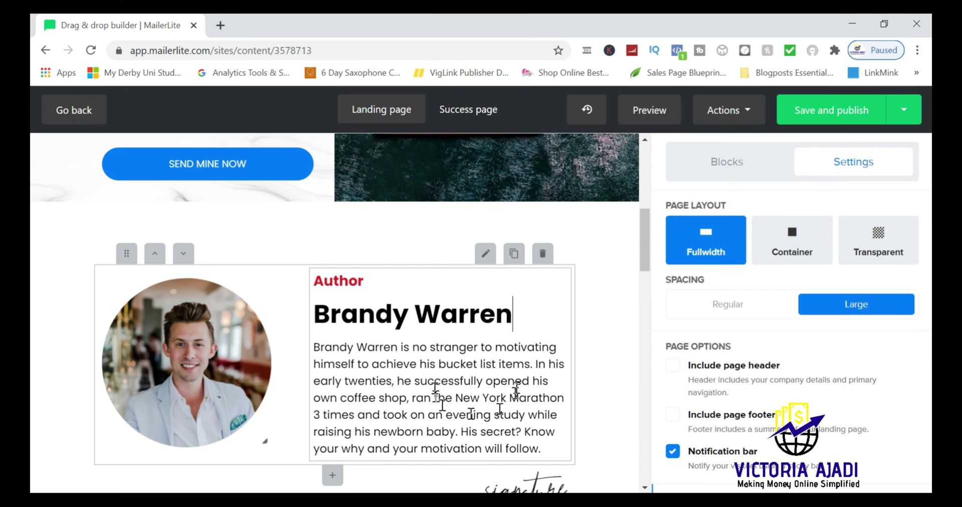
pyautogui.click(613, 312)
pyautogui.moveTo(645, 255)
pyautogui.mouseDown()
pyautogui.moveTo(659, 285)
pyautogui.moveTo(655, 344)
pyautogui.moveTo(661, 328)
pyautogui.moveTo(644, 275)
pyautogui.moveTo(658, 403)
pyautogui.moveTo(646, 273)
pyautogui.moveTo(640, 382)
pyautogui.moveTo(639, 250)
pyautogui.mouseUp()
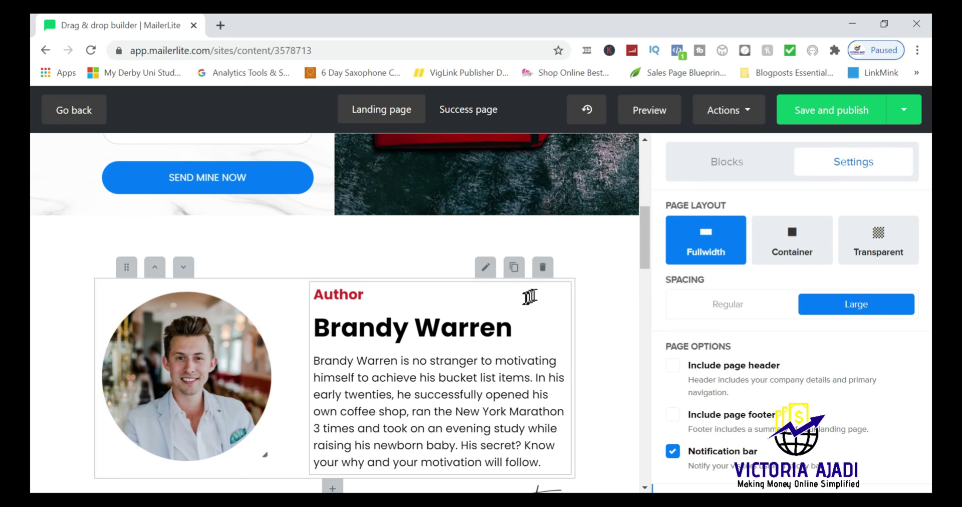
# Delete all blocks below the signup form: author, signature, "Join the community" heading, three-column features, other books and testimonial
pyautogui.click(542, 269)
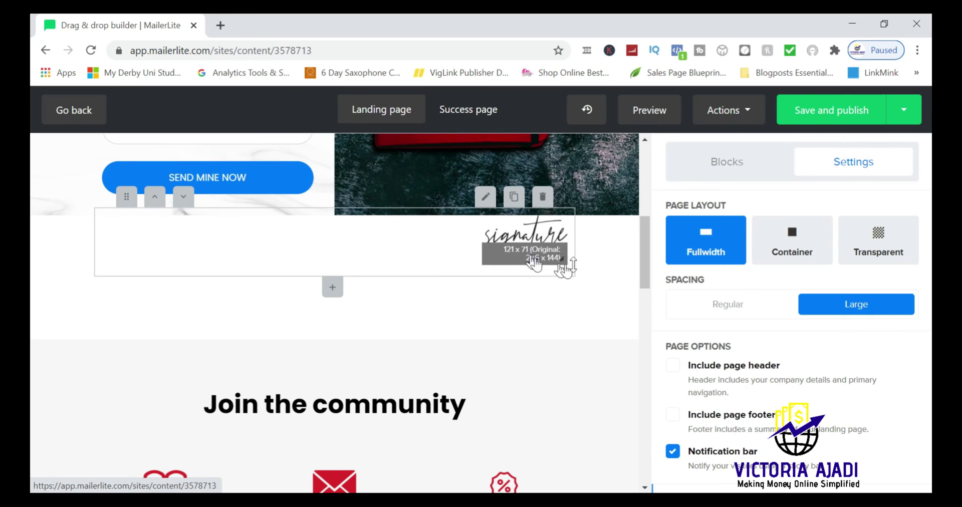
pyautogui.click(543, 198)
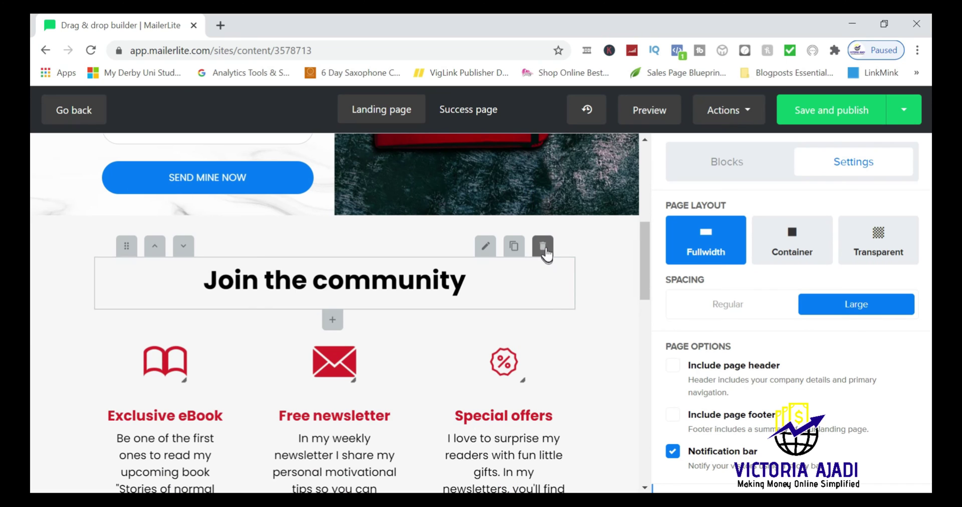
pyautogui.click(543, 247)
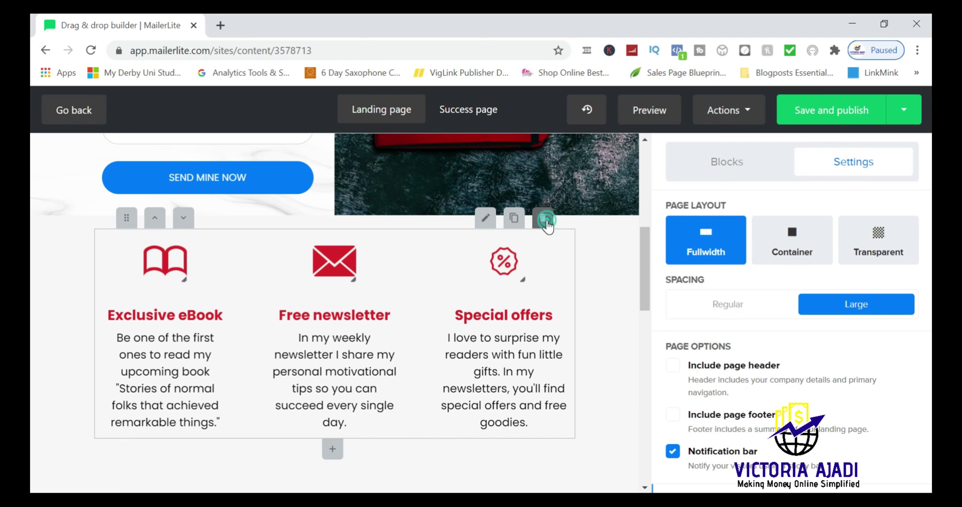
pyautogui.click(546, 220)
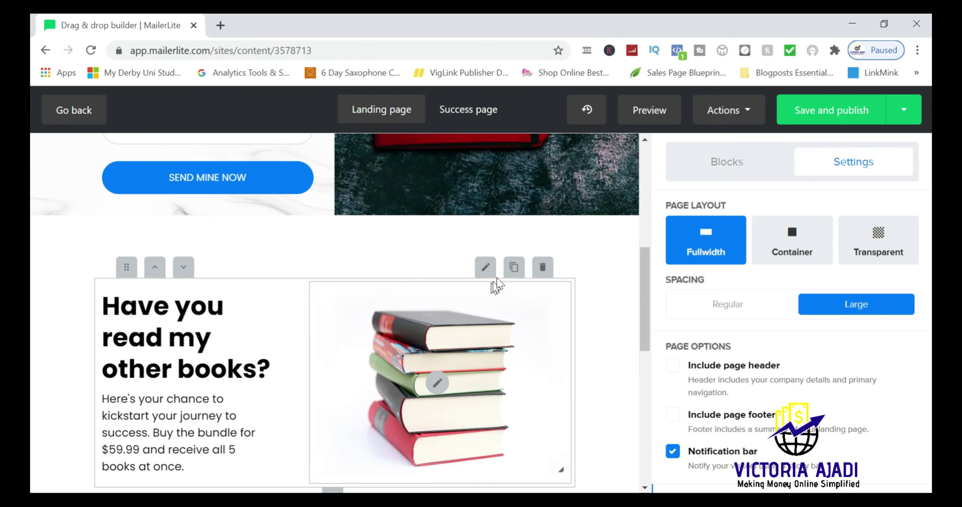
pyautogui.click(544, 268)
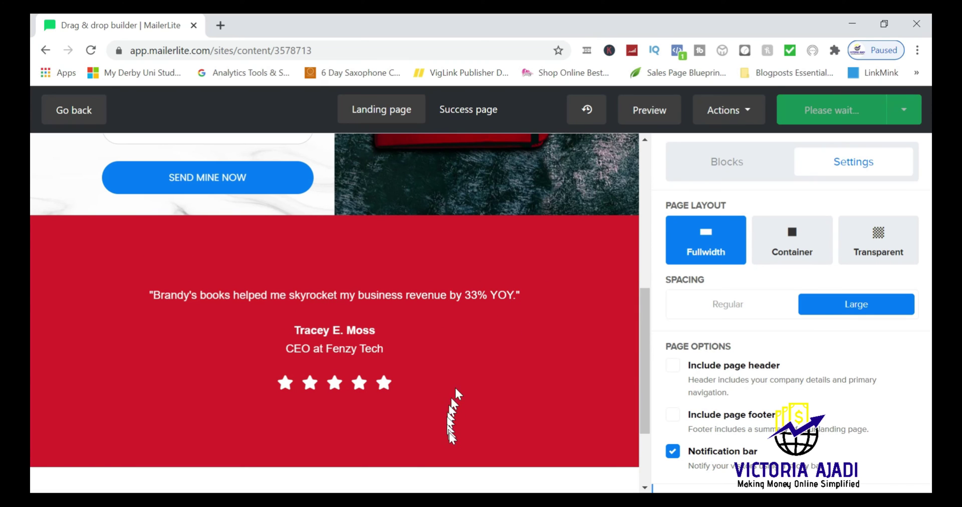
pyautogui.click(542, 270)
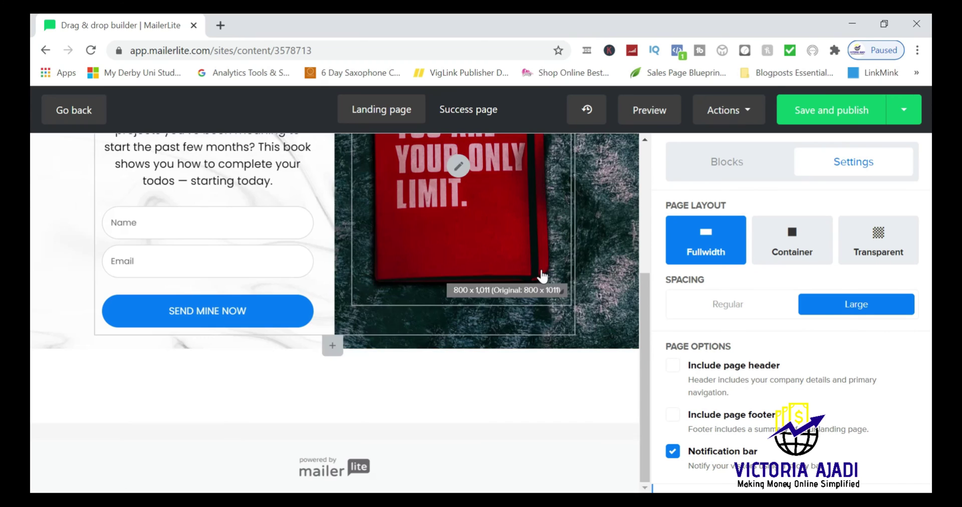
pyautogui.moveTo(646, 333); pyautogui.dragTo(662, 195)
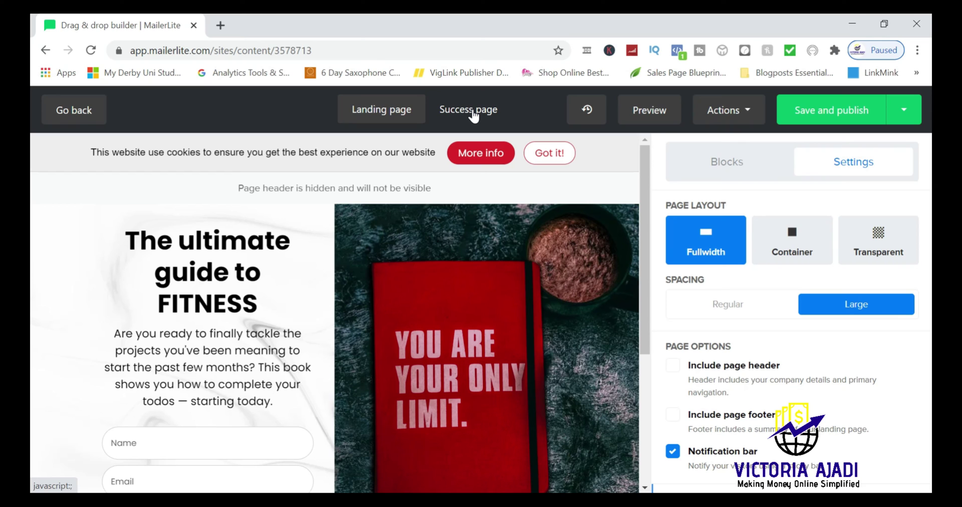
pyautogui.moveTo(644, 203); pyautogui.dragTo(649, 298)
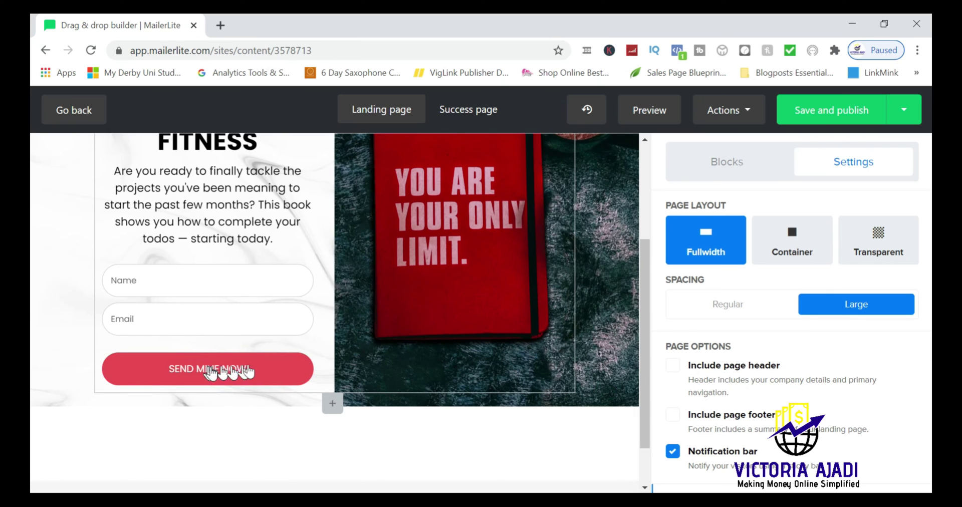
# Open the Success page and append the text "nma FHBKJNM.D,NBVHBCNMD S" to its "Thank you!" heading
pyautogui.moveTo(645, 255); pyautogui.dragTo(647, 151)
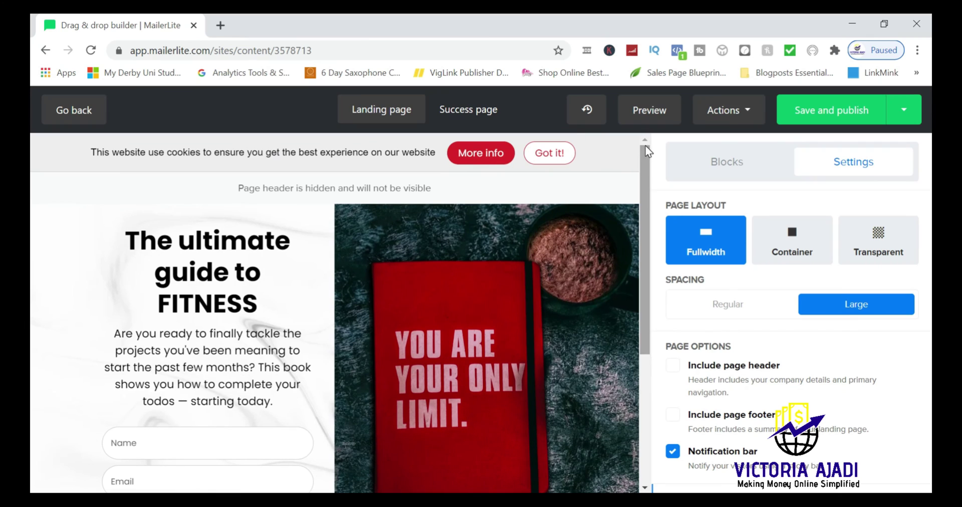
pyautogui.click(478, 111)
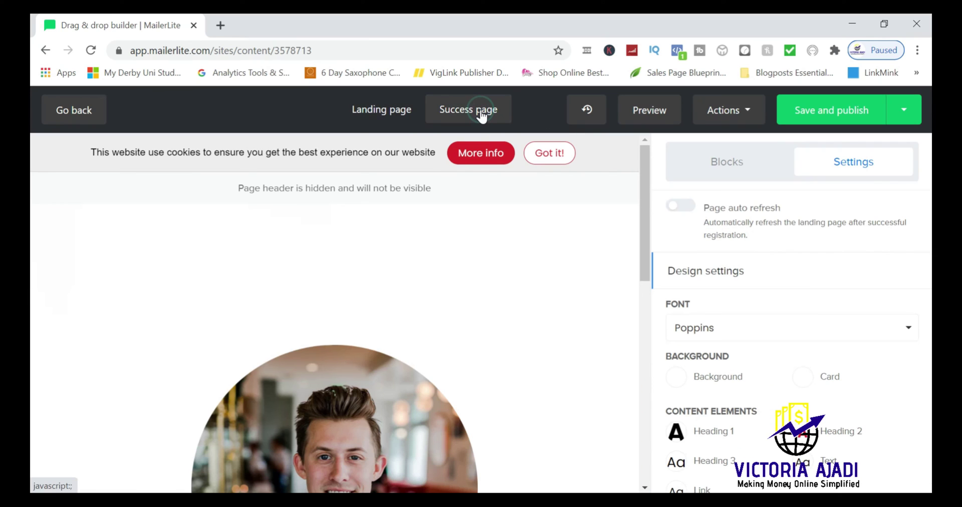
pyautogui.click(645, 185)
pyautogui.moveTo(645, 185); pyautogui.dragTo(652, 281)
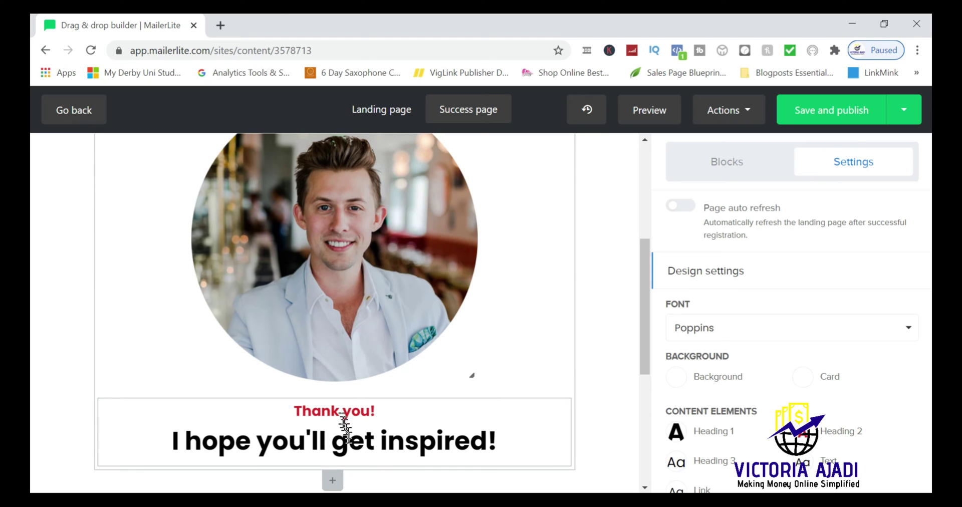
pyautogui.click(377, 412)
pyautogui.write('nma')
pyautogui.press('capslock')
pyautogui.write('FHBKJNM.D,NBVHBCNMD S')
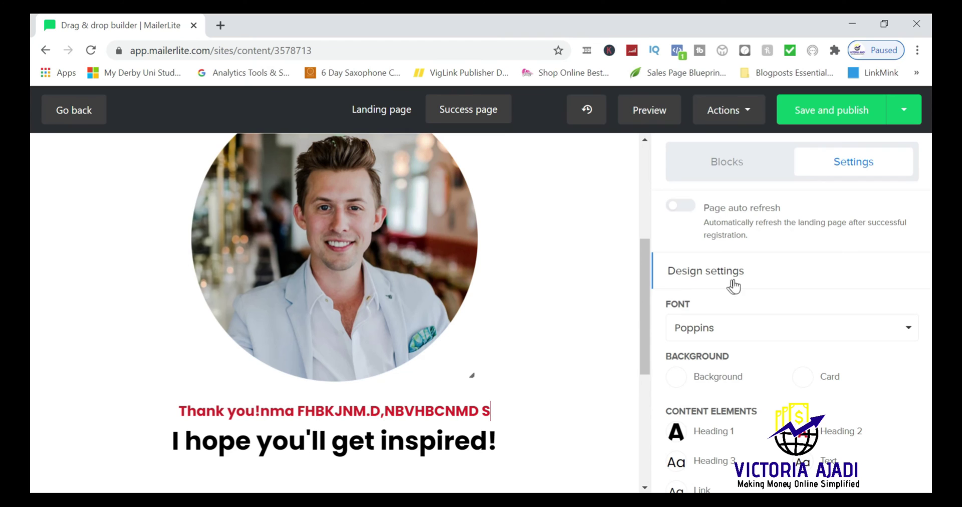
# Delete the signature block below the heading on the success page
pyautogui.scroll(-4, 649, 316)
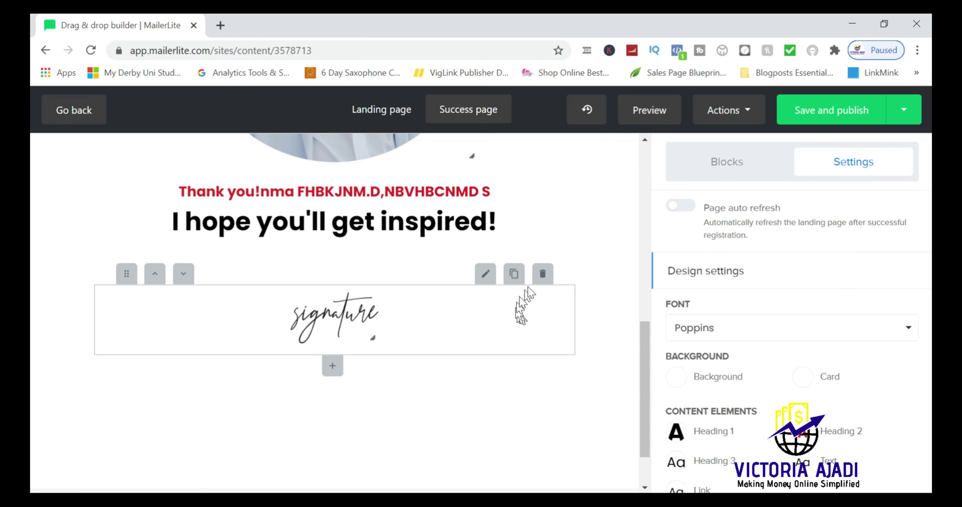
pyautogui.click(542, 275)
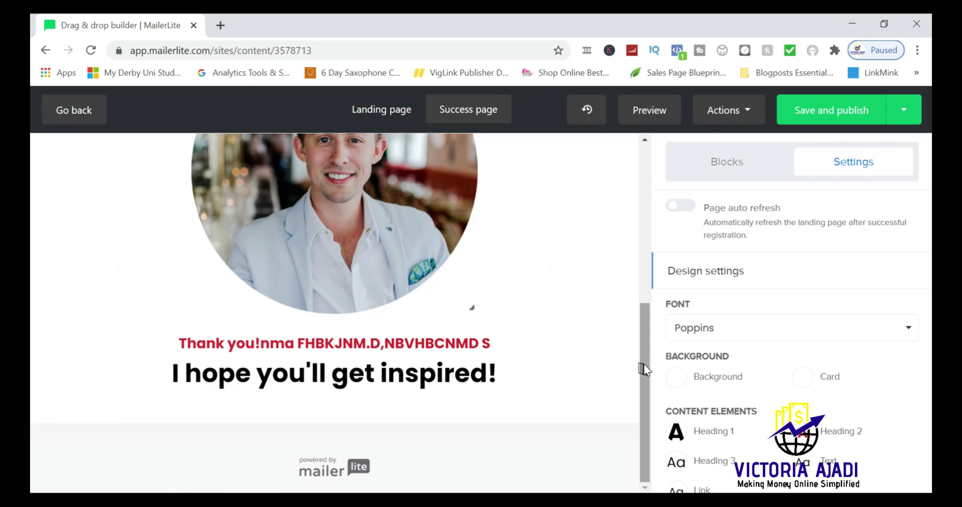
pyautogui.moveTo(648, 365); pyautogui.dragTo(655, 186)
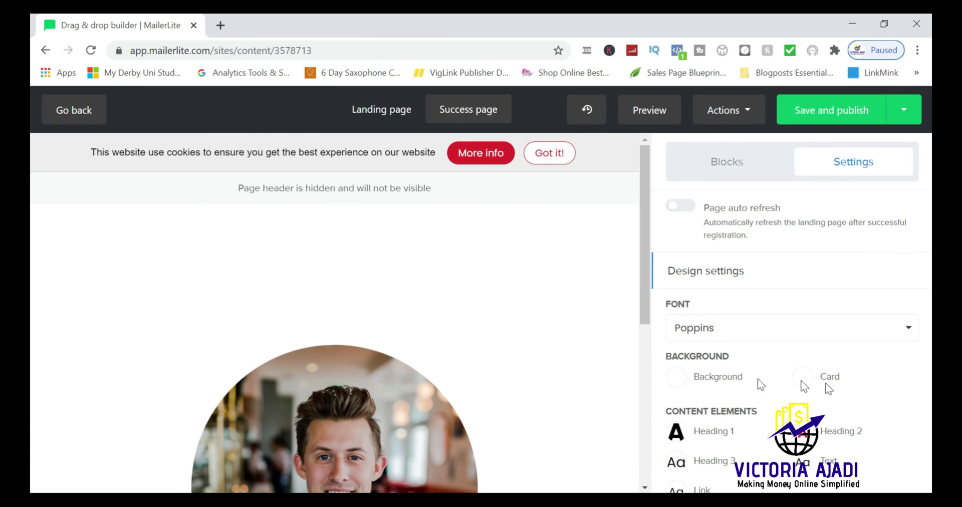
# Change the Card background color to green in the success page's design settings
pyautogui.click(898, 383)
pyautogui.scroll(-4, 898, 383)
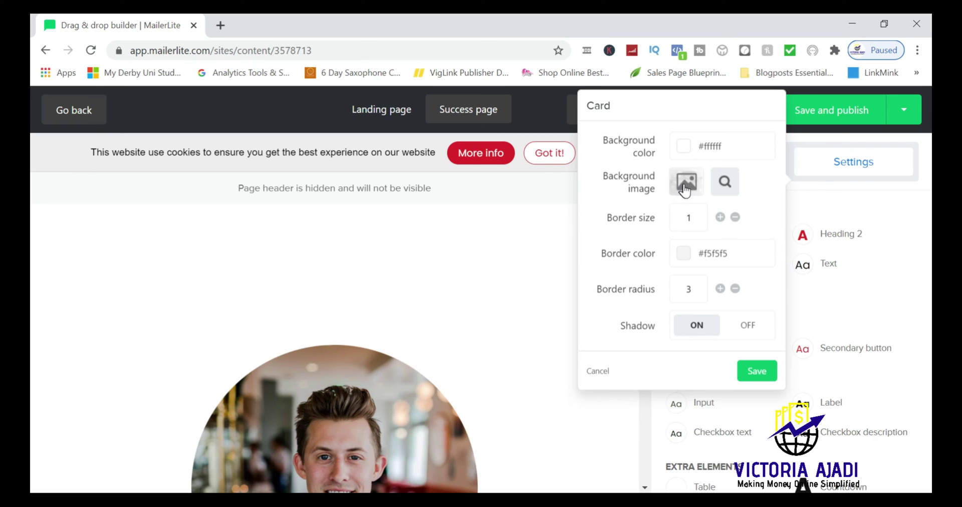
pyautogui.click(683, 149)
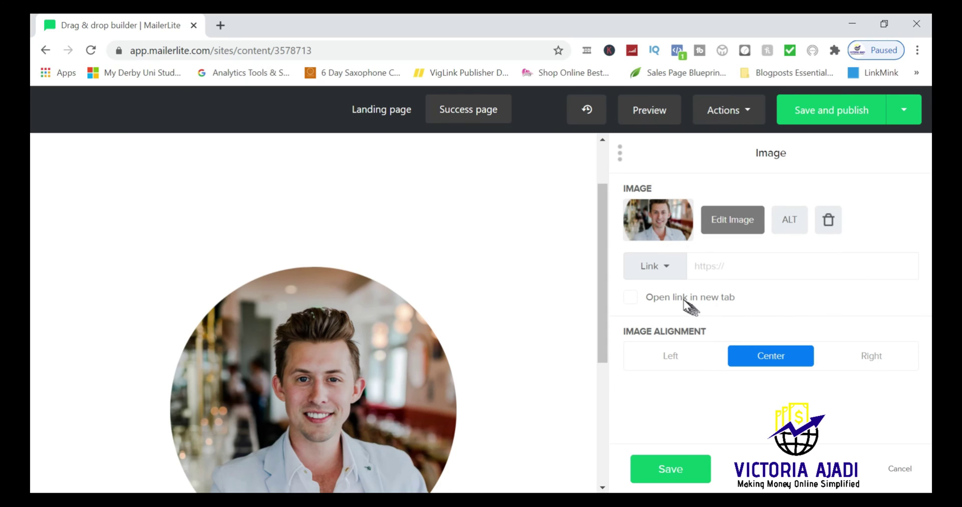
# Enable "Open link in new tab" for the success page's portrait image and save the block
pyautogui.click(631, 301)
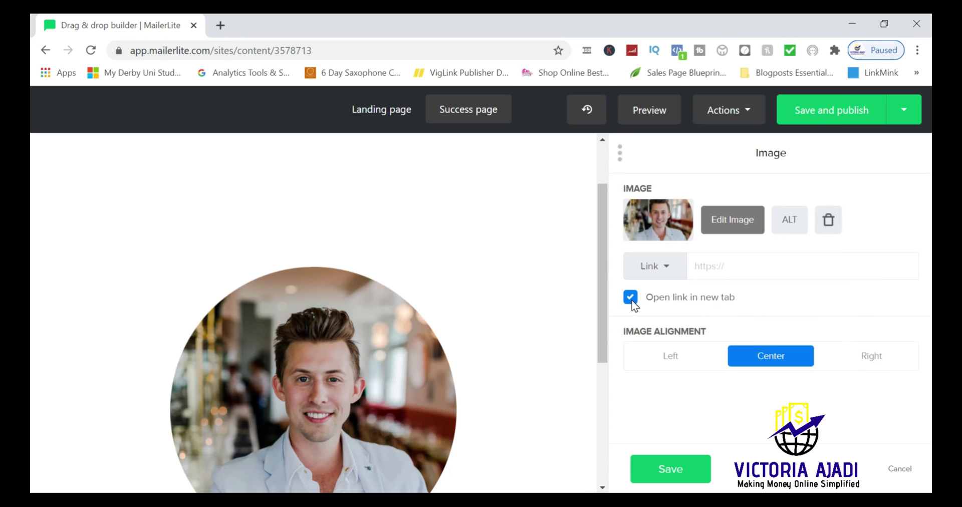
pyautogui.click(717, 268)
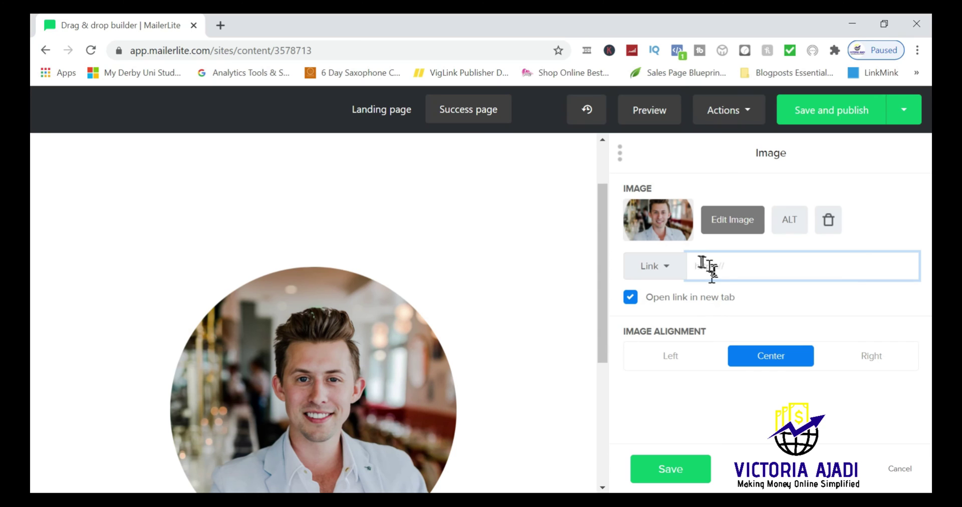
pyautogui.click(727, 439)
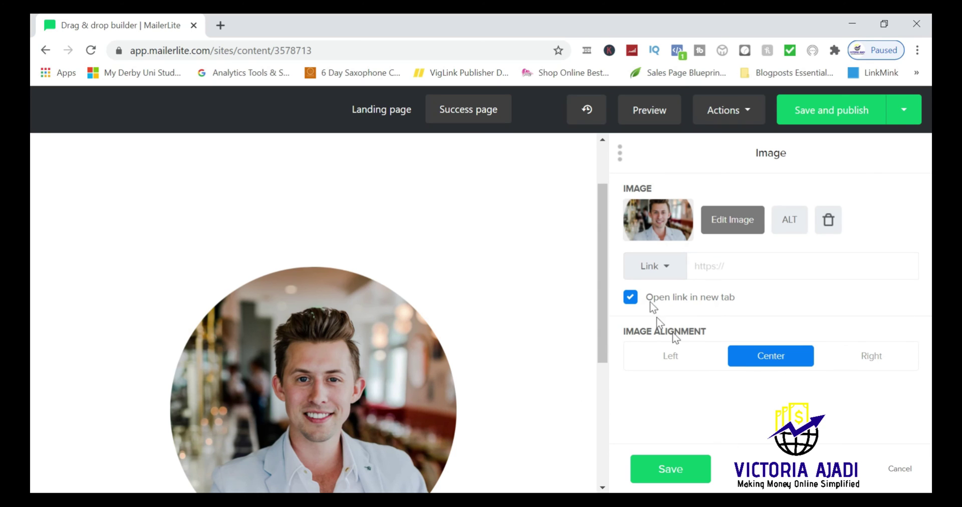
pyautogui.click(676, 476)
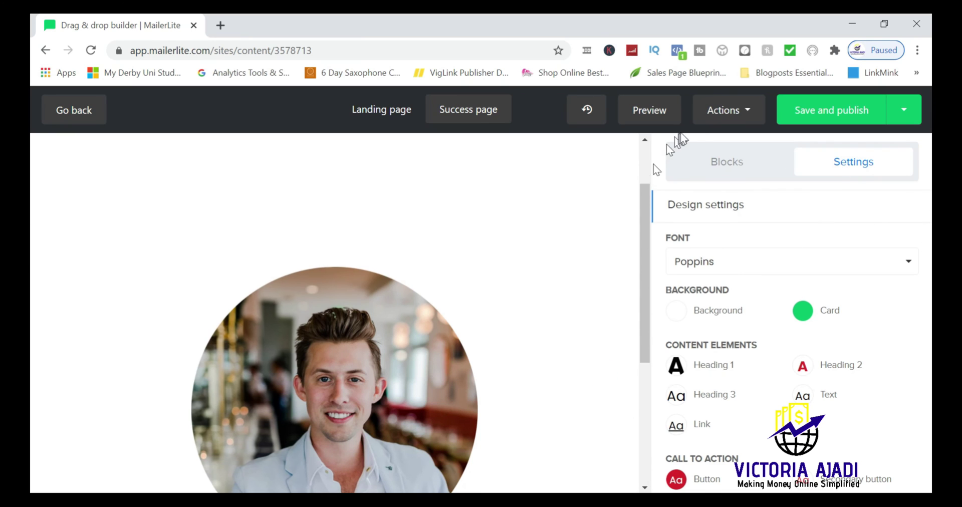
# Preview the landing page in the desktop and mobile views
pyautogui.click(647, 111)
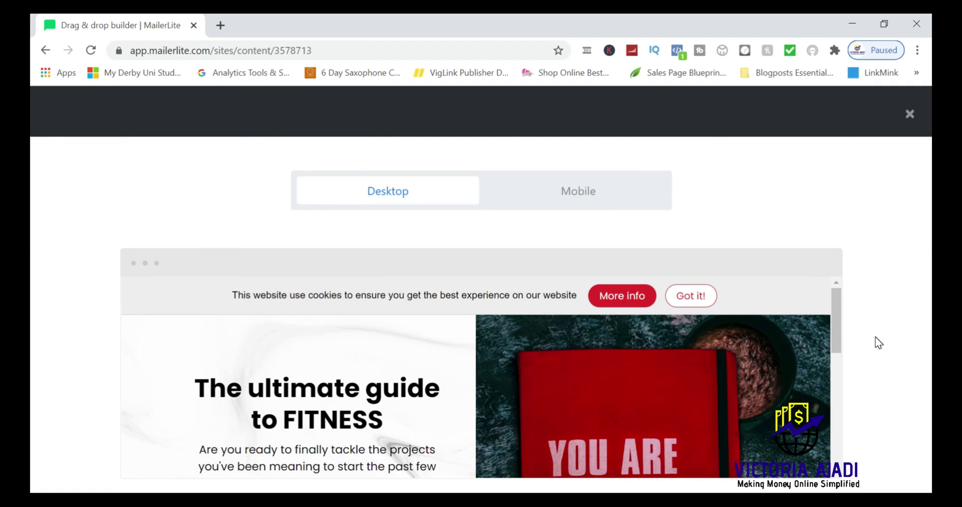
pyautogui.moveTo(836, 335); pyautogui.dragTo(836, 315)
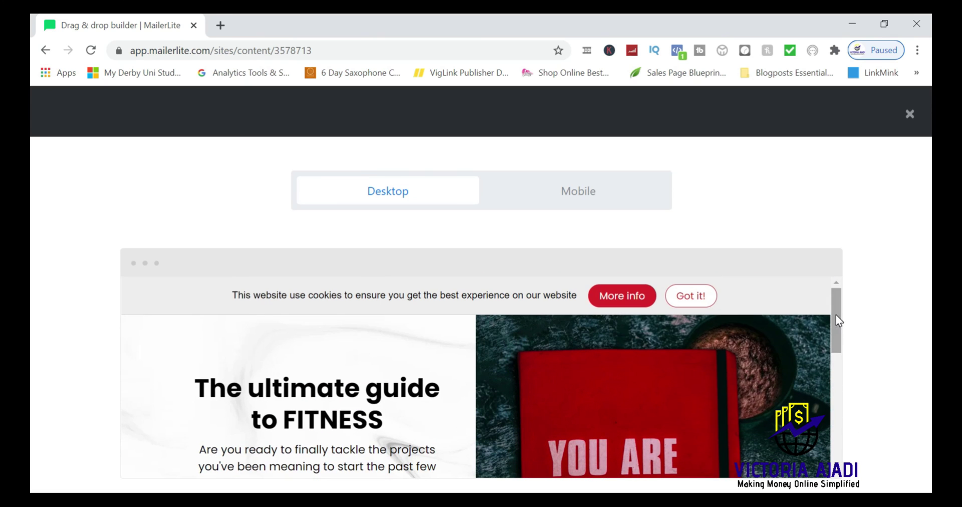
pyautogui.click(591, 195)
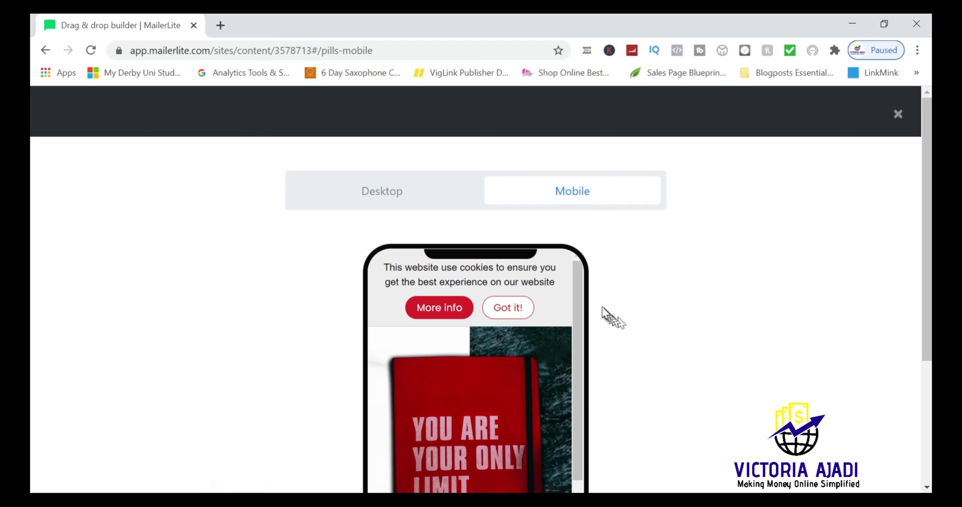
pyautogui.moveTo(578, 299); pyautogui.dragTo(579, 414)
pyautogui.moveTo(926, 336); pyautogui.dragTo(928, 423)
pyautogui.moveTo(575, 280); pyautogui.dragTo(597, 110)
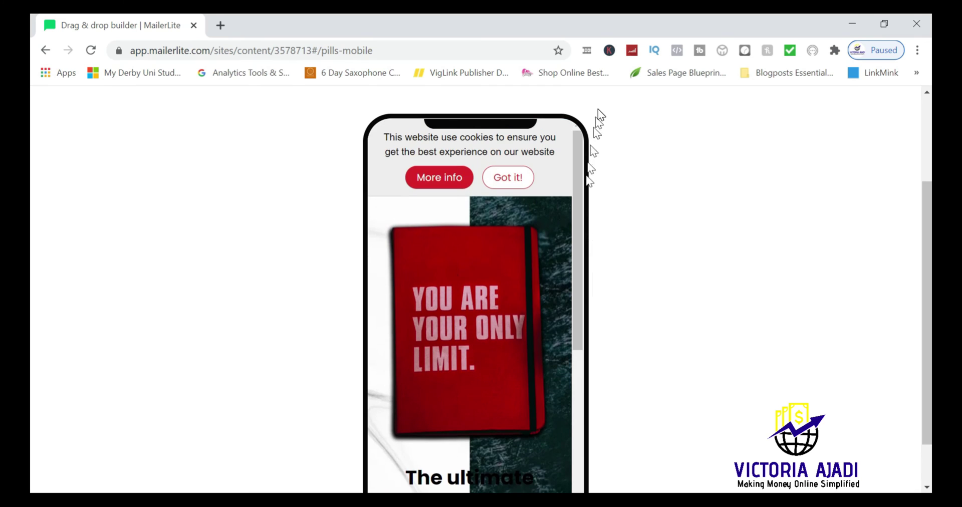
pyautogui.scroll(2, 928, 111)
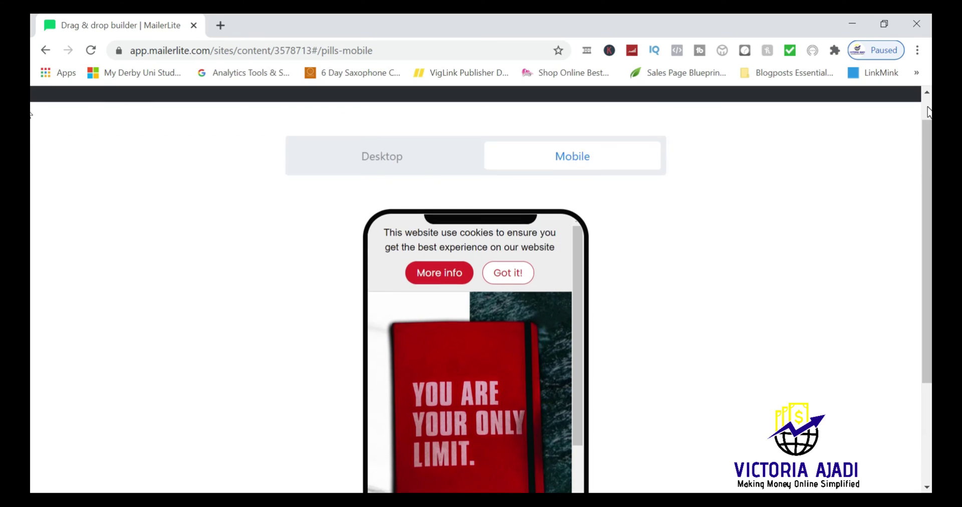
pyautogui.scroll(1, 928, 111)
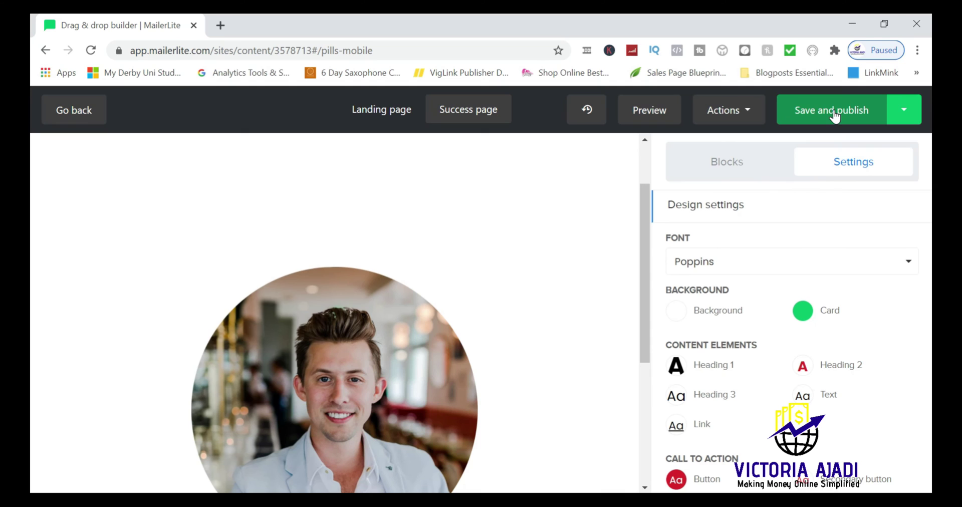
# Save and publish the landing page
pyautogui.click(904, 118)
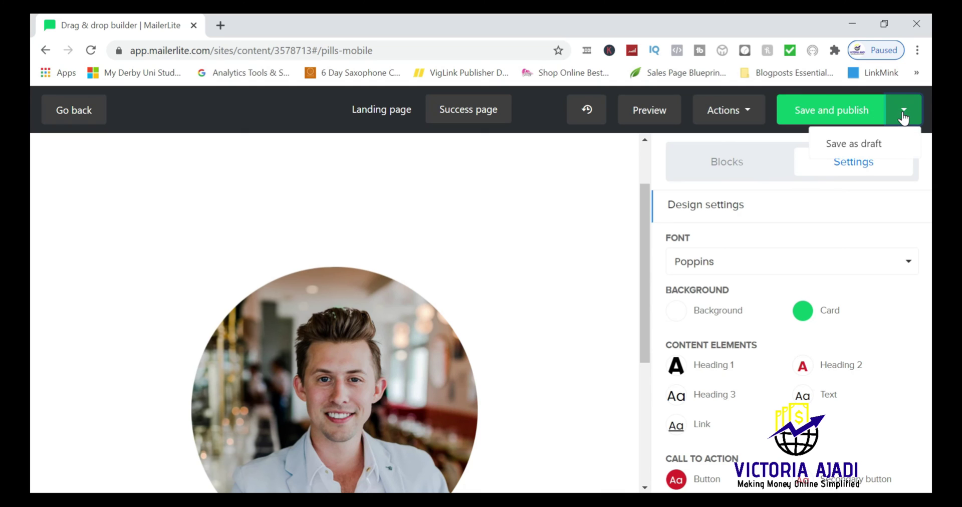
pyautogui.click(812, 113)
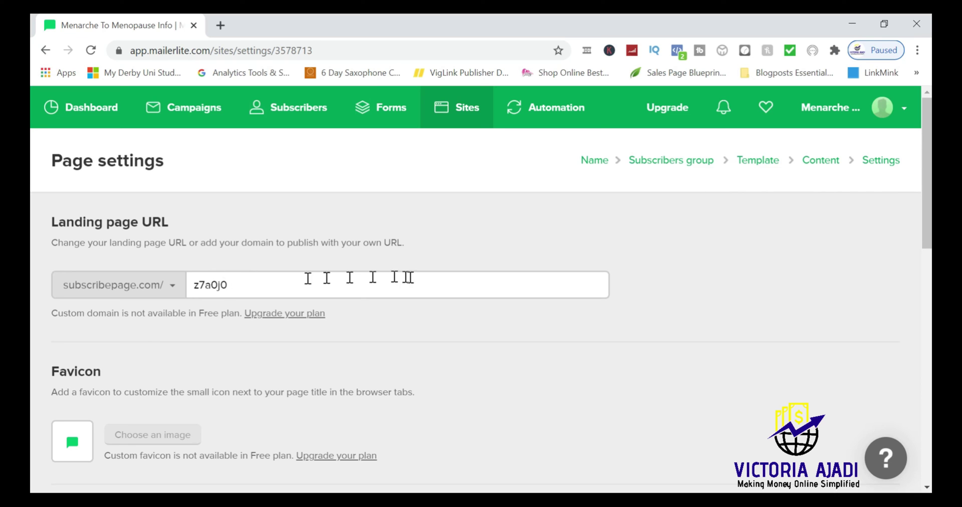
# Review the page settings: landing page URL, favicon, and the SEO title, keywords, description and indexing options
pyautogui.moveTo(928, 235); pyautogui.dragTo(931, 291)
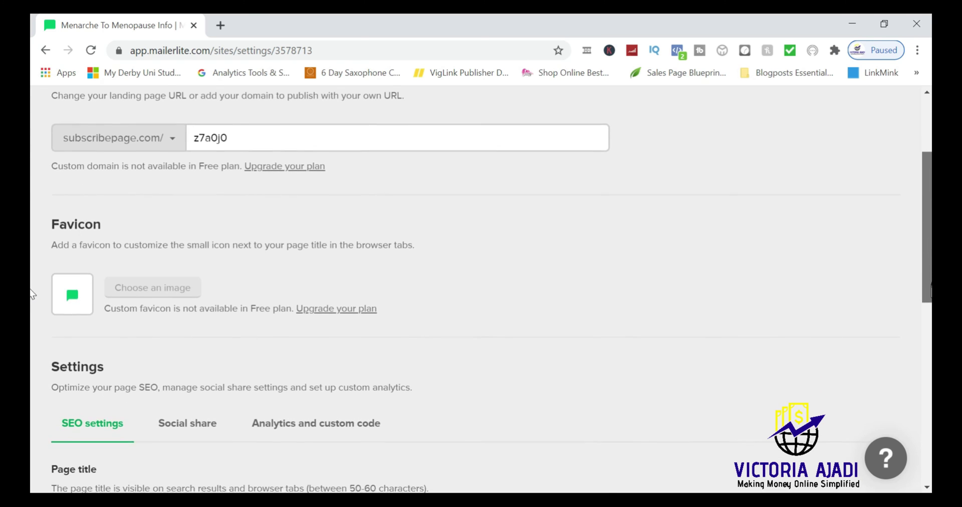
pyautogui.scroll(-3, 32, 310)
pyautogui.scroll(2, 33, 320)
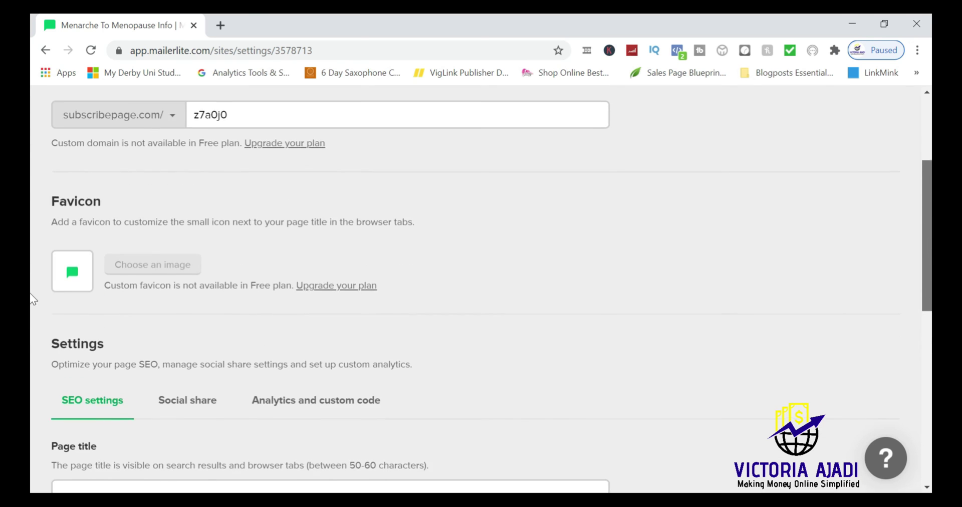
pyautogui.scroll(2, 32, 299)
pyautogui.scroll(-8, 32, 297)
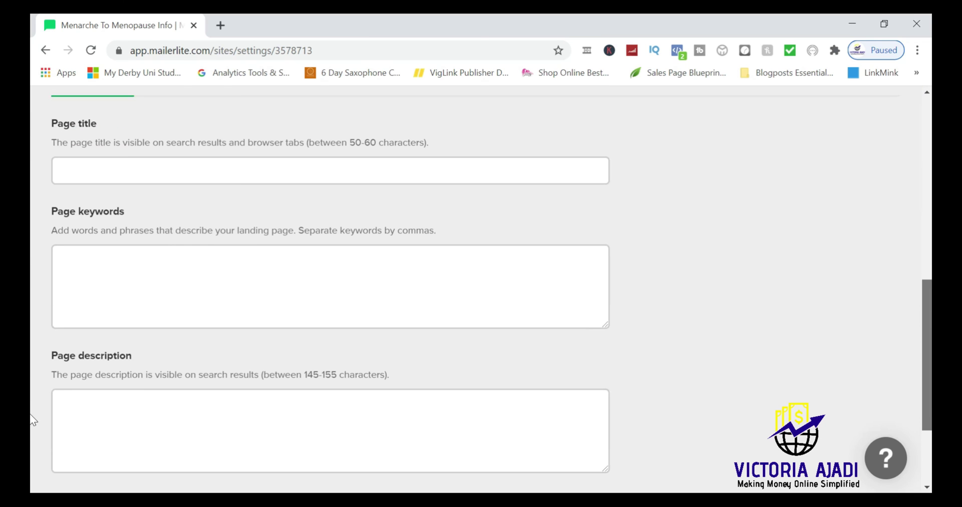
pyautogui.scroll(-3, 31, 419)
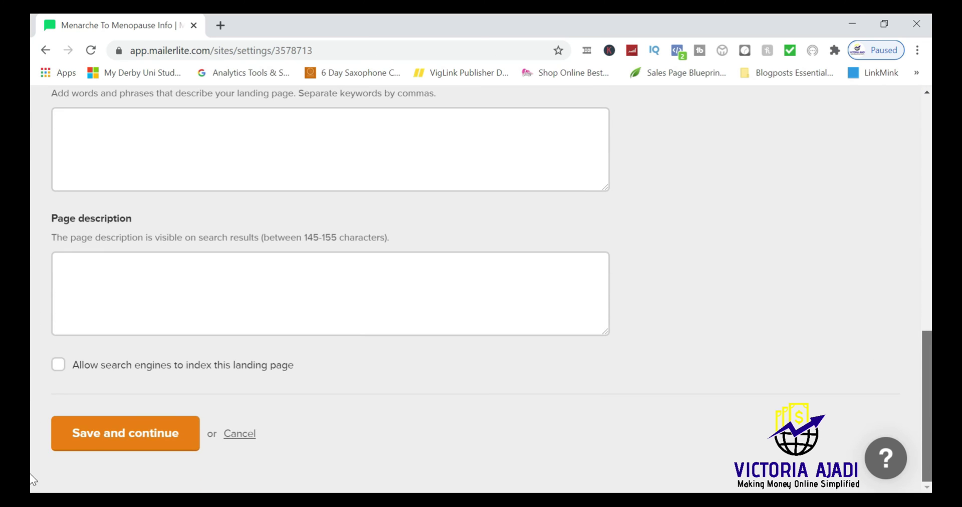
pyautogui.scroll(7, 31, 406)
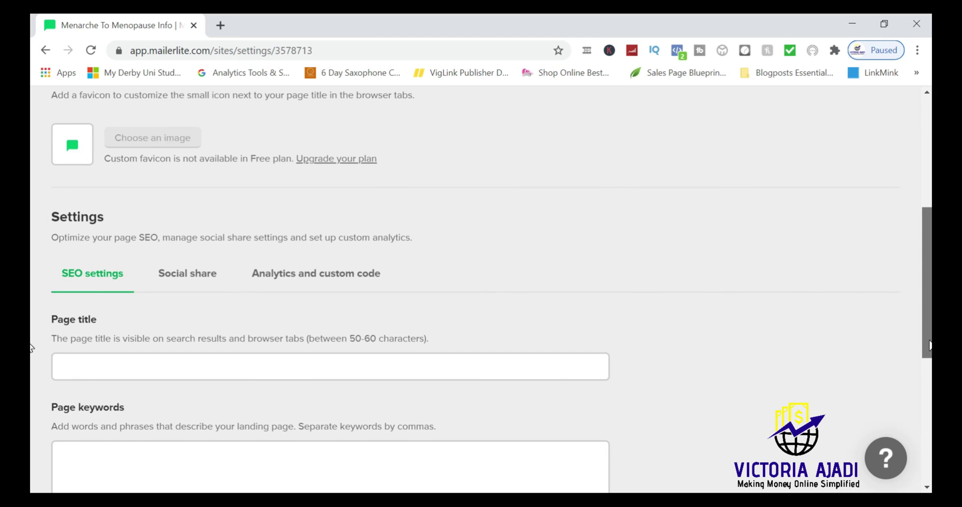
pyautogui.scroll(-7, 31, 348)
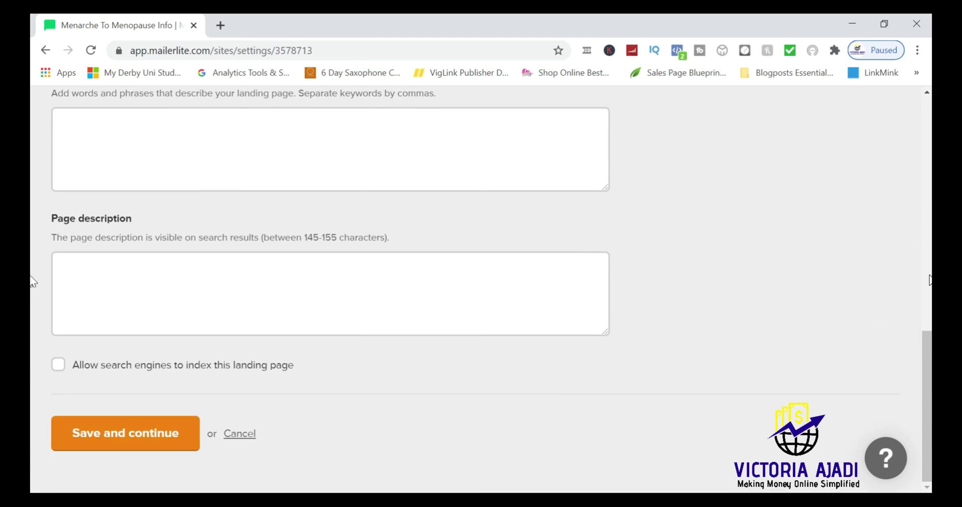
pyautogui.scroll(10, 30, 355)
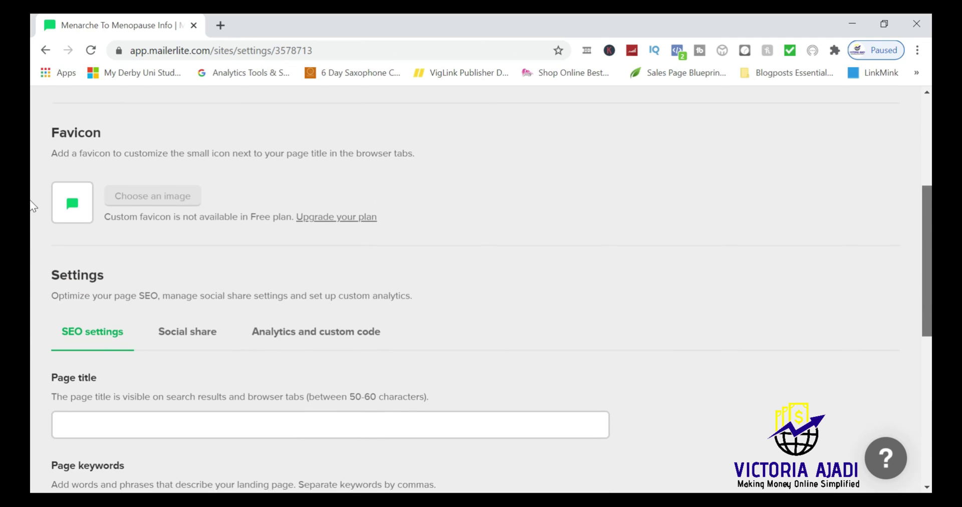
pyautogui.scroll(2, 30, 157)
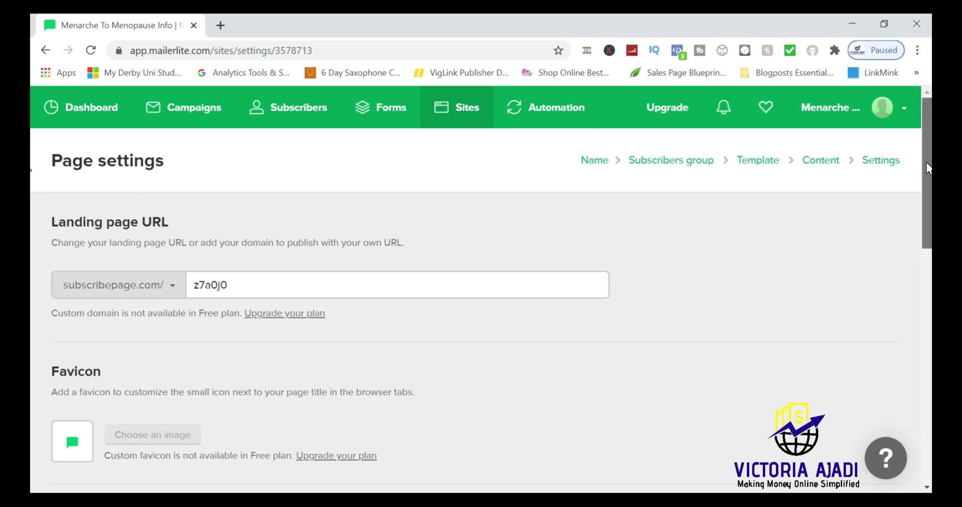
pyautogui.moveTo(927, 163); pyautogui.dragTo(931, 370)
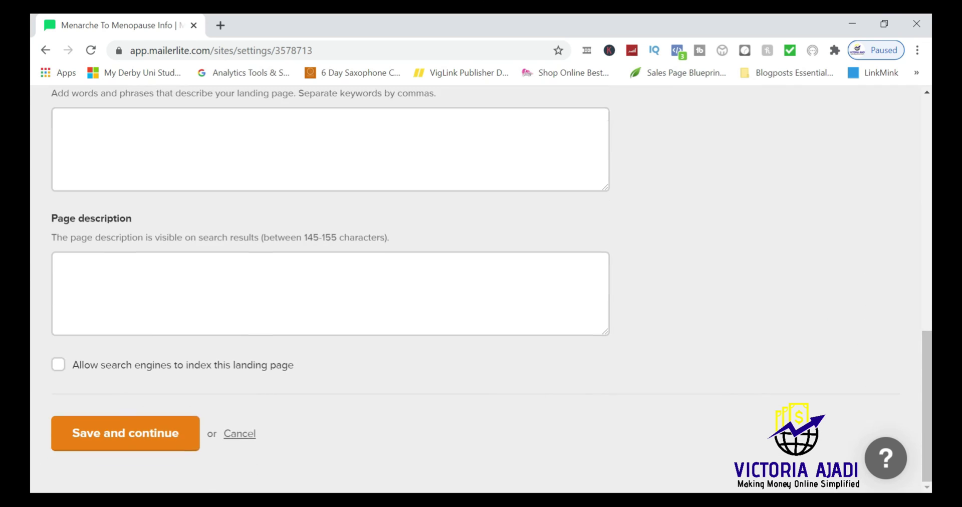
# Save the page settings and copy the landing page URL from the EXAMPLE overview
pyautogui.click(115, 439)
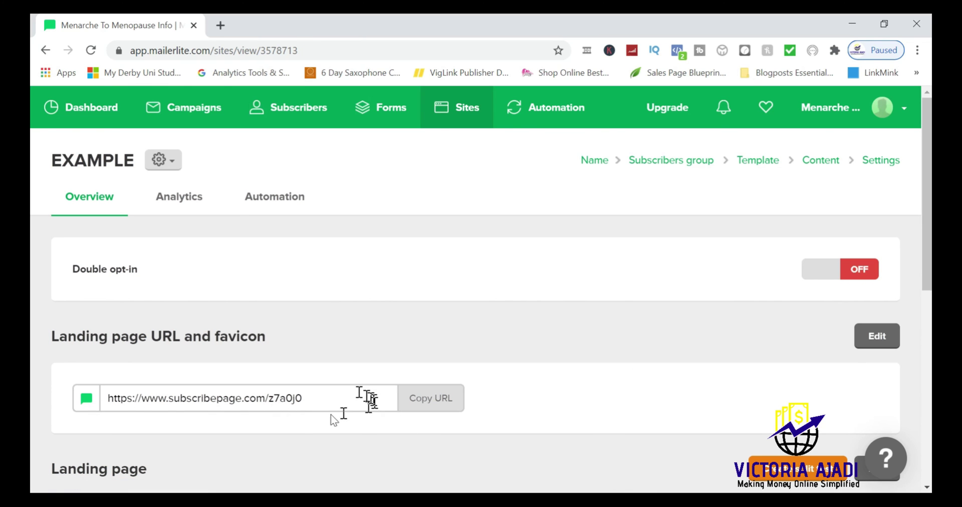
pyautogui.click(434, 410)
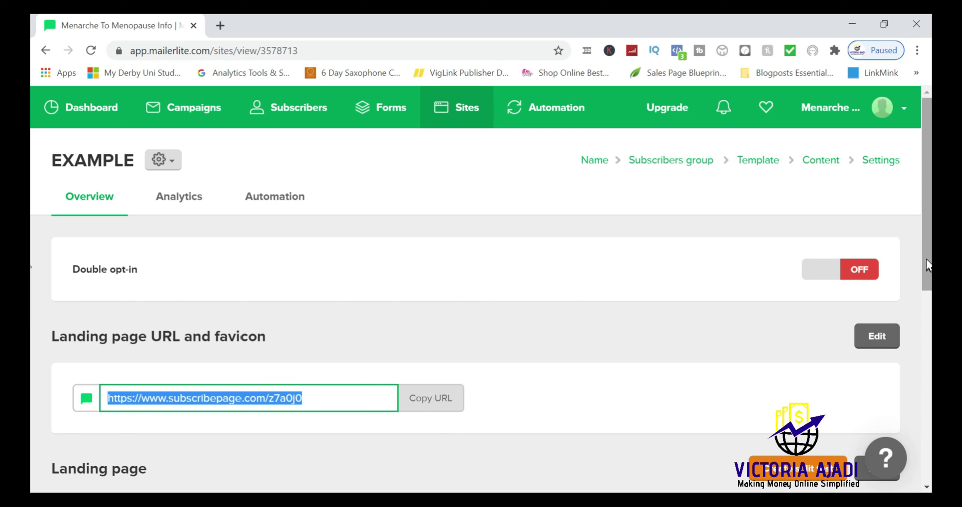
pyautogui.scroll(-4, 31, 310)
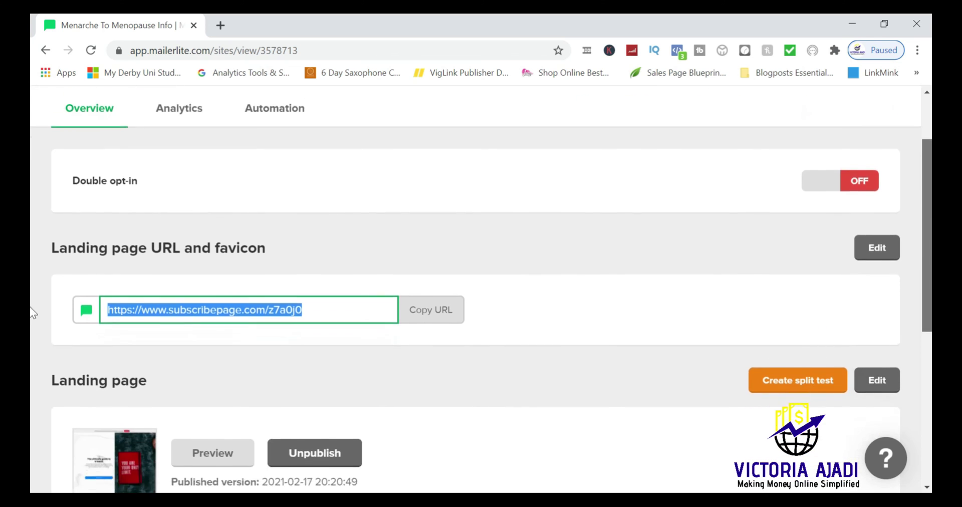
pyautogui.scroll(-4, 31, 358)
pyautogui.moveTo(926, 441); pyautogui.dragTo(908, 246)
pyautogui.scroll(-2, 908, 251)
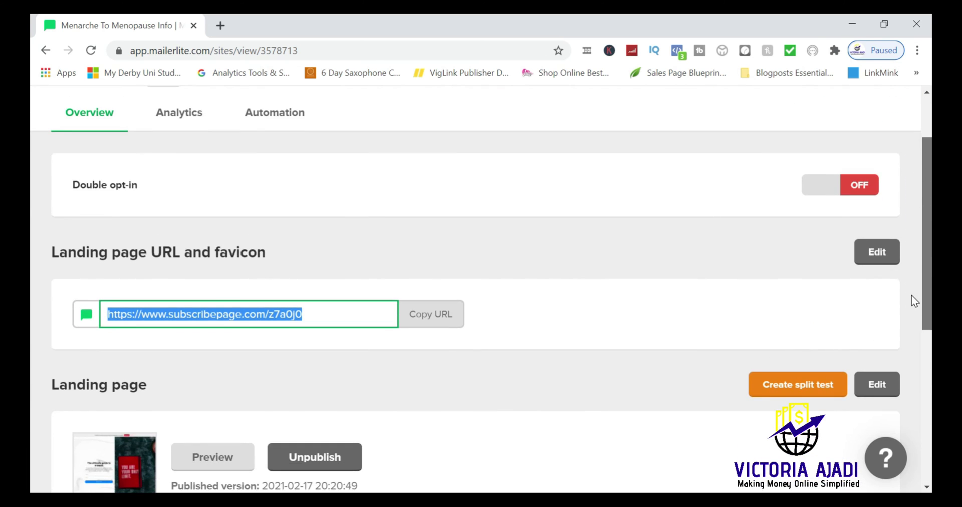
pyautogui.scroll(-1, 915, 314)
pyautogui.click(440, 260)
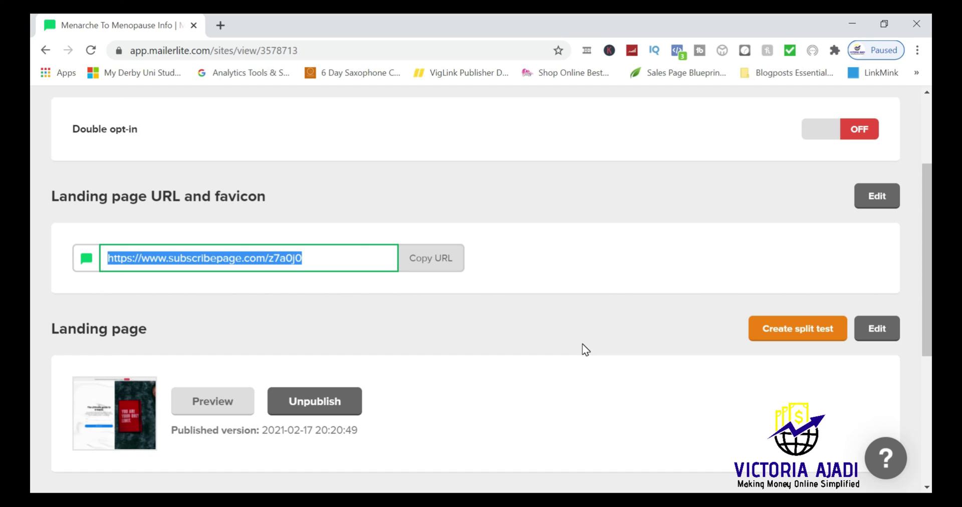
# Open the split testing page for the EXAMPLE landing page and check whether A/B testing is available
pyautogui.click(798, 337)
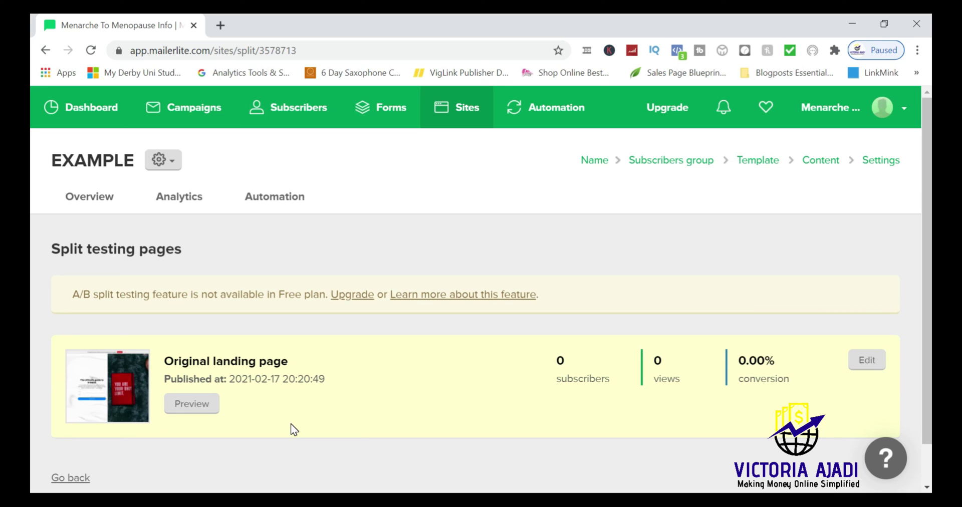
pyautogui.click(486, 325)
# Open the copied landing page URL in a new incognito window and accept the cookie notice
pyautogui.hotkey('ctrl', 'shift', 'n')
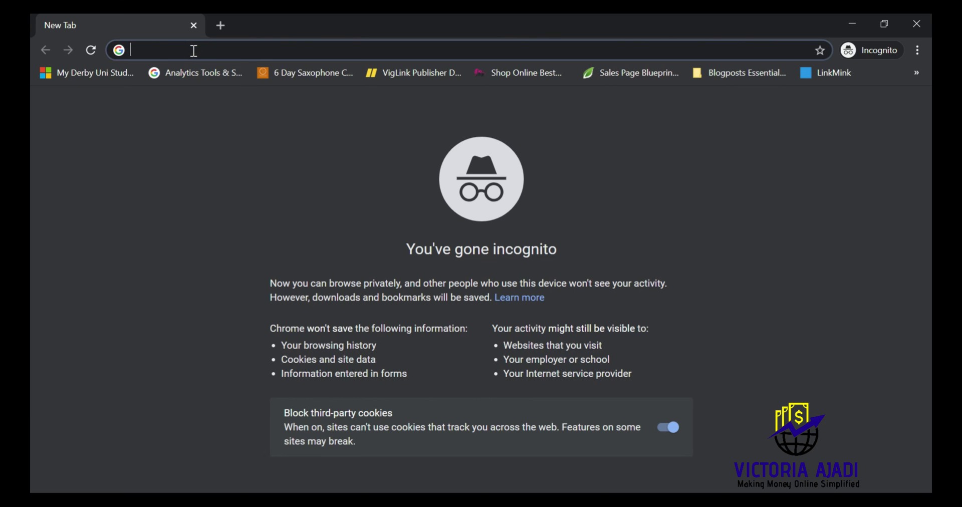
pyautogui.hotkey('ctrl', 'v')
pyautogui.press('Return')
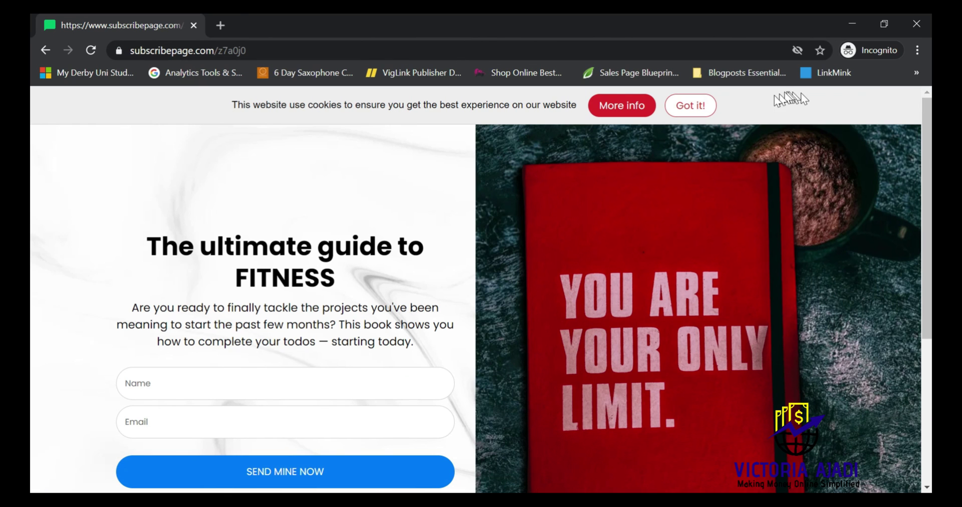
pyautogui.click(696, 105)
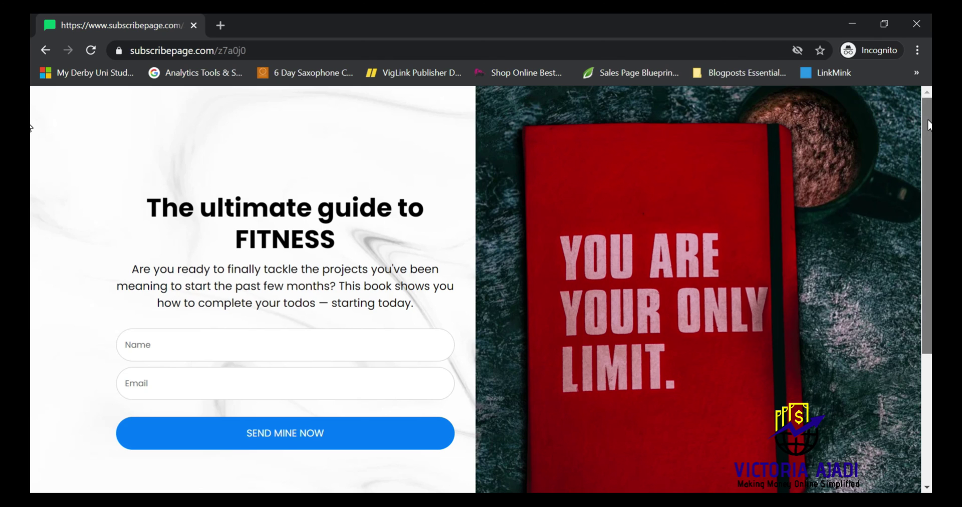
# Look over the published landing page and submit its signup form with a subscriber name and email address
pyautogui.moveTo(928, 124)
pyautogui.mouseDown()
pyautogui.moveTo(927, 138)
pyautogui.moveTo(925, 108)
pyautogui.mouseUp()
pyautogui.scroll(-4, 923, 128)
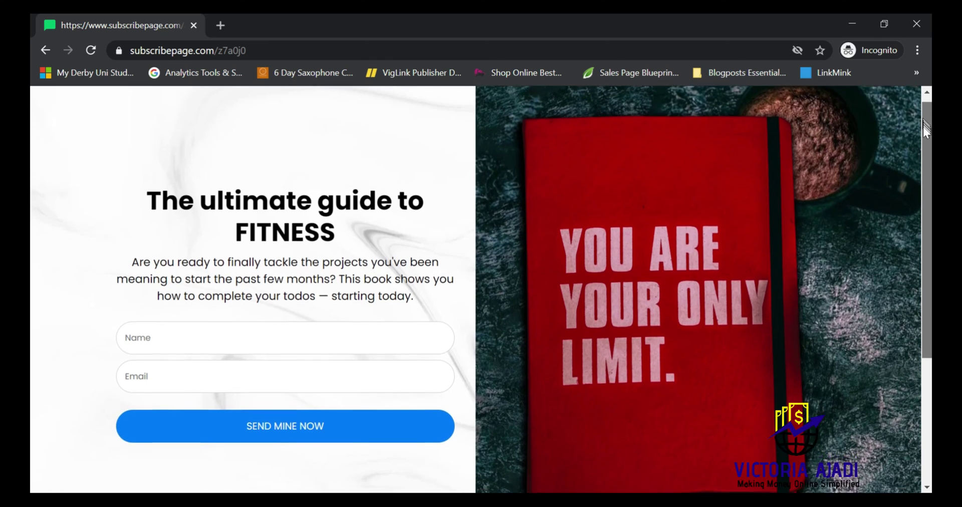
pyautogui.scroll(4, 32, 251)
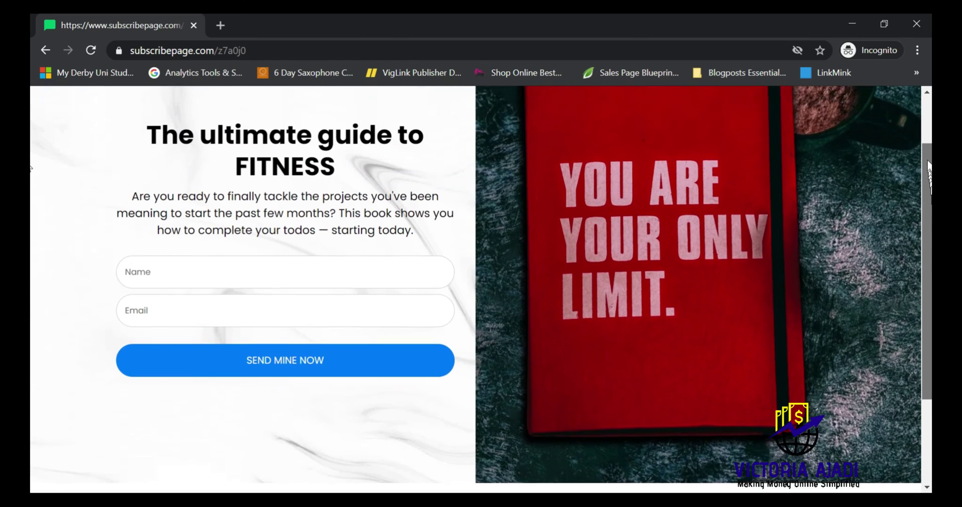
pyautogui.click(295, 301)
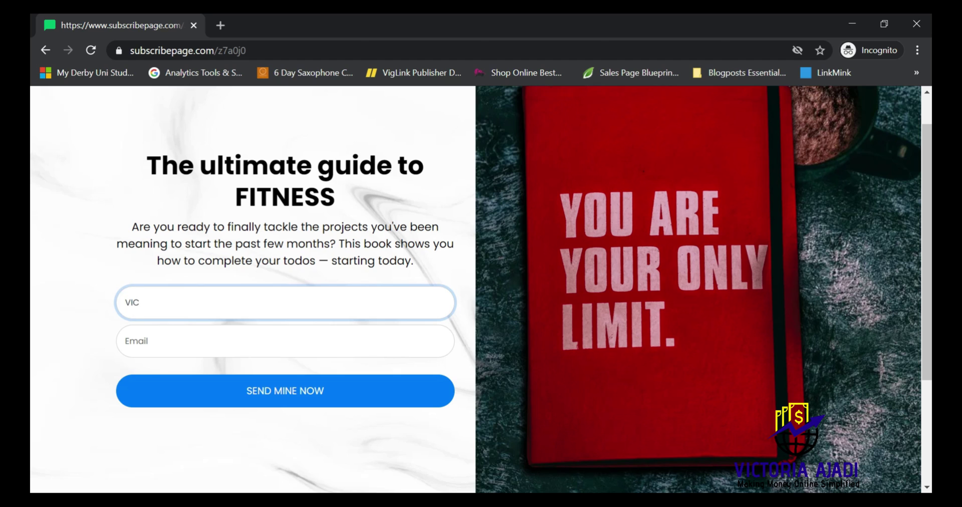
pyautogui.click(263, 343)
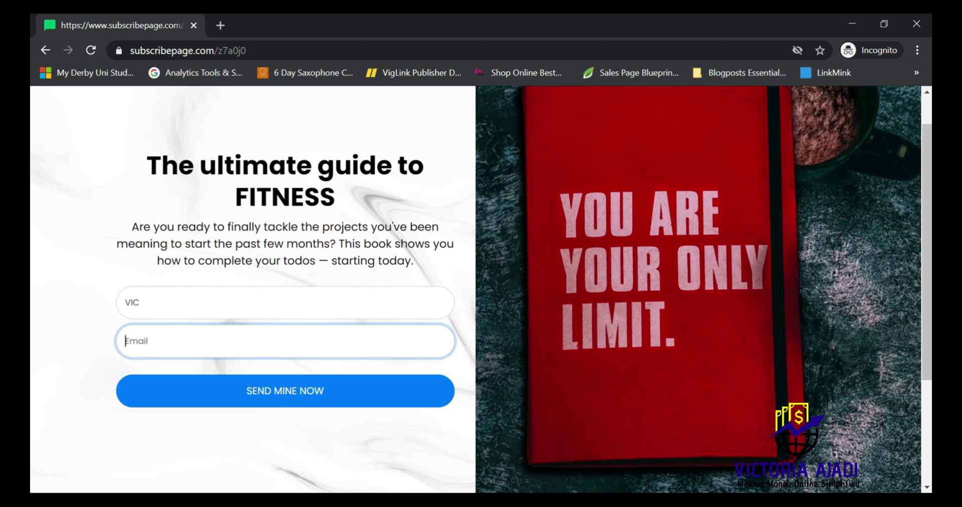
pyautogui.press('capslock')
pyautogui.click(289, 402)
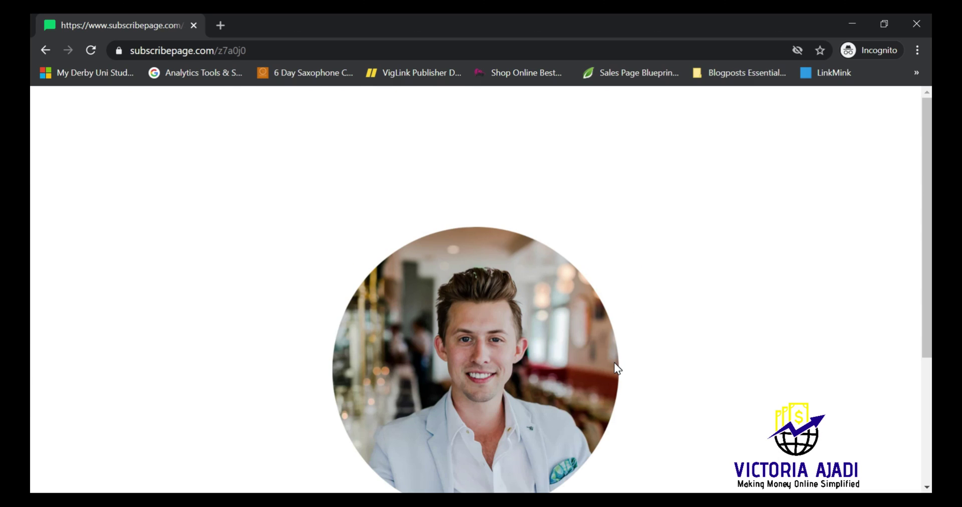
# Look over the success page shown after signup and return to the MailerLite window
pyautogui.scroll(-4, 31, 271)
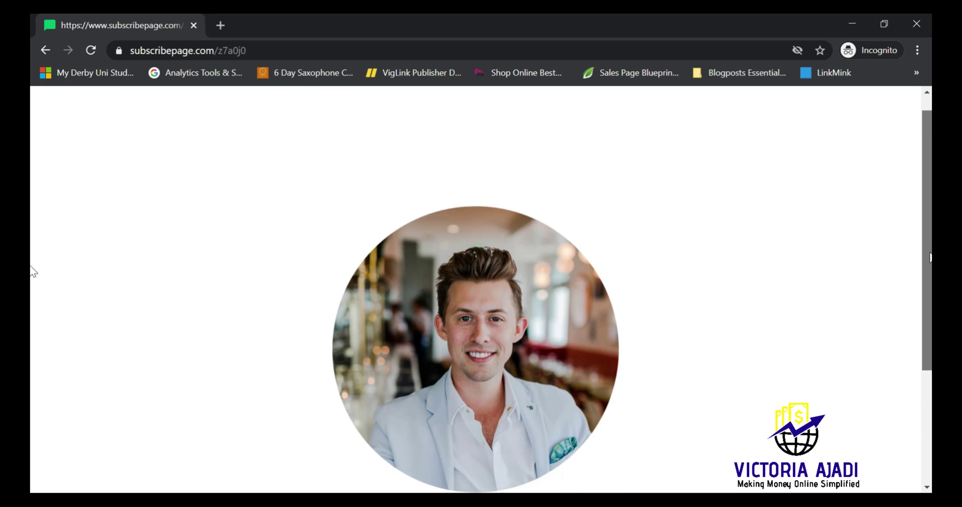
pyautogui.scroll(4, 907, 280)
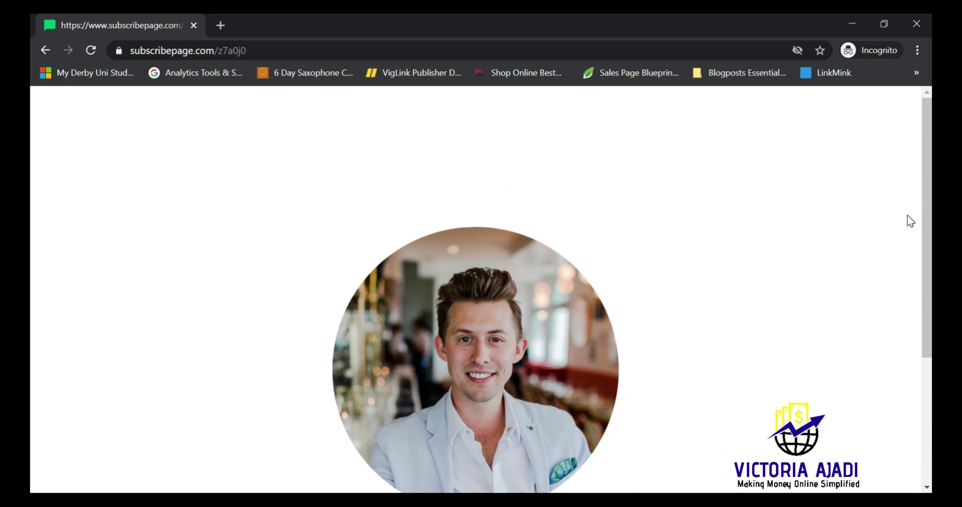
pyautogui.click(849, 20)
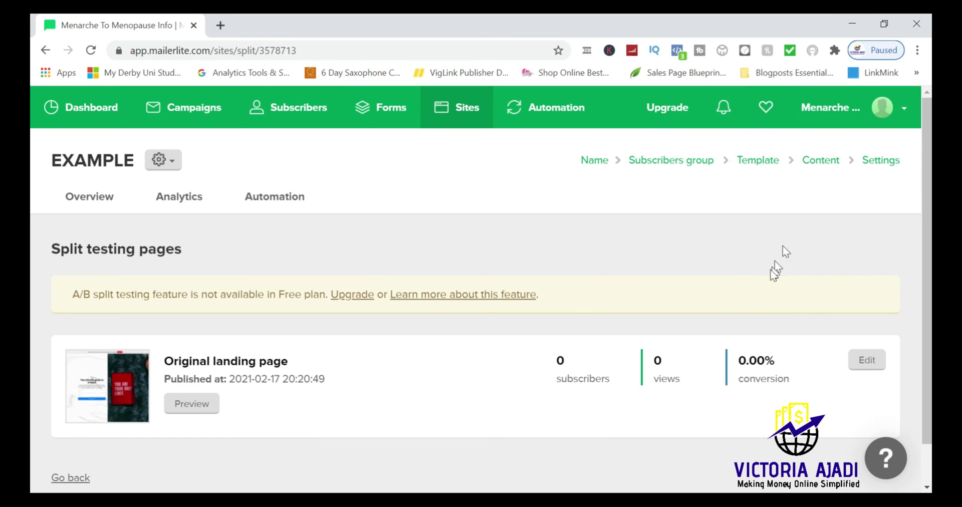